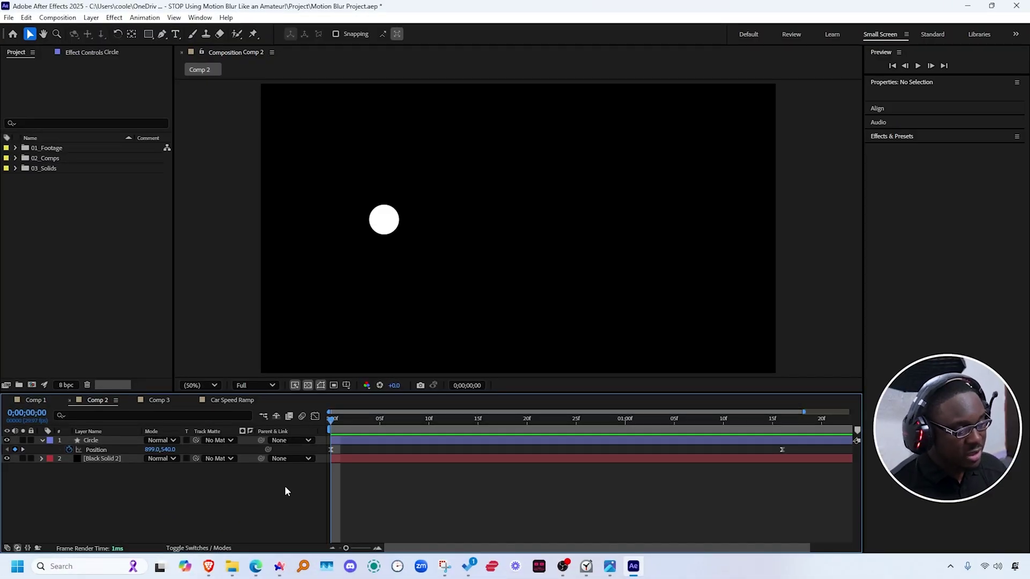
left_click(104, 458)
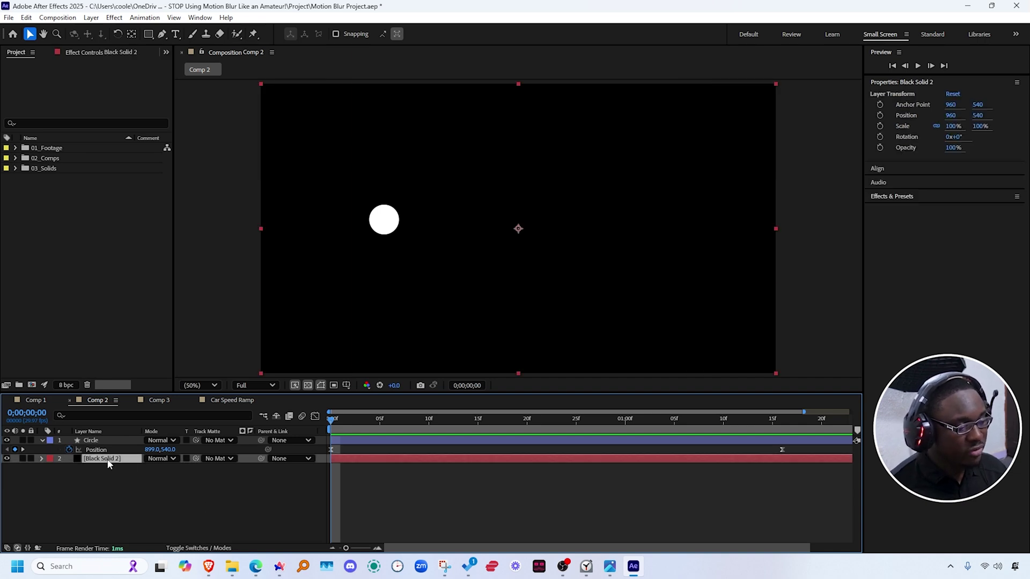
left_click(270, 495)
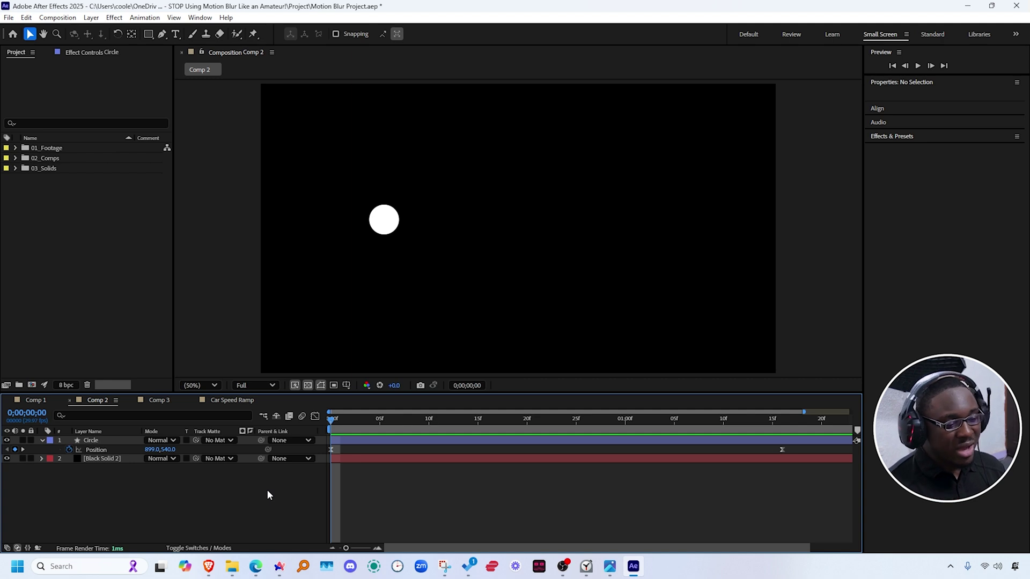
mouse_move(333, 421)
left_mouse_down()
mouse_move(569, 409)
mouse_move(331, 434)
left_mouse_up()
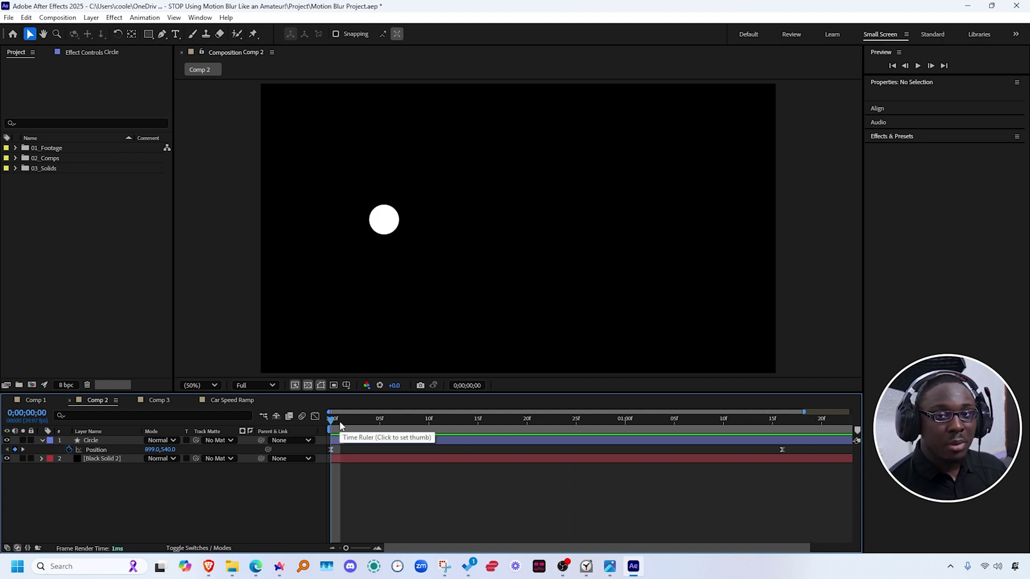
mouse_move(340, 425)
left_mouse_down()
mouse_move(704, 432)
mouse_move(368, 438)
mouse_move(599, 428)
mouse_move(667, 414)
mouse_move(331, 427)
left_mouse_up()
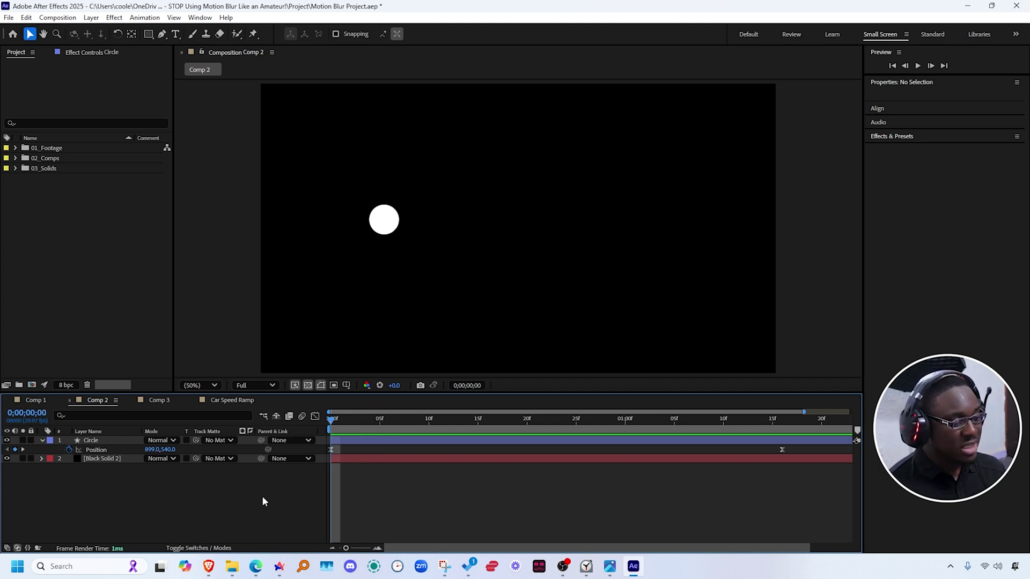
Enable motion blur for the Circle layer and preview its movement in Comp 2.
left_click(216, 549)
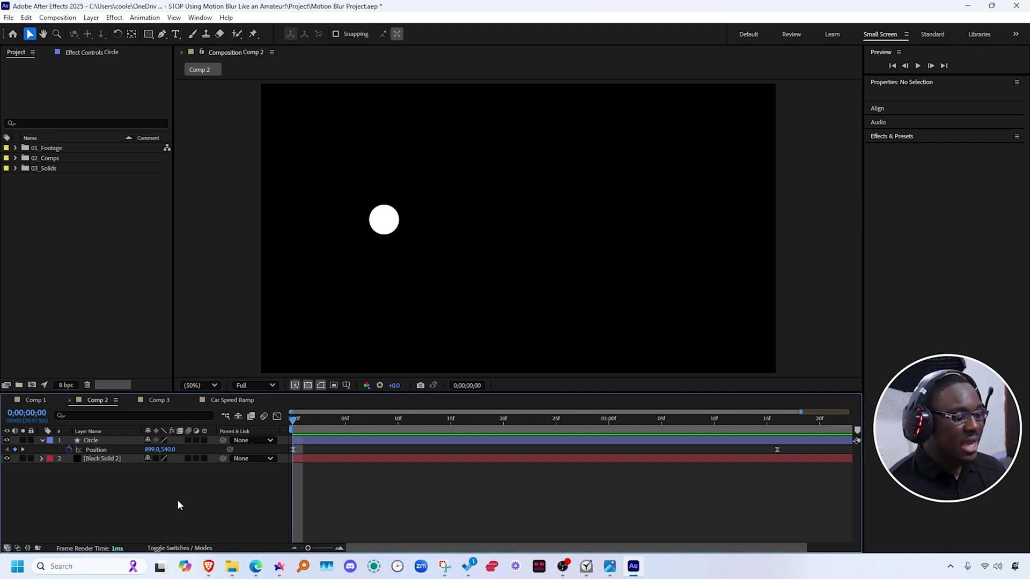
left_click(188, 440)
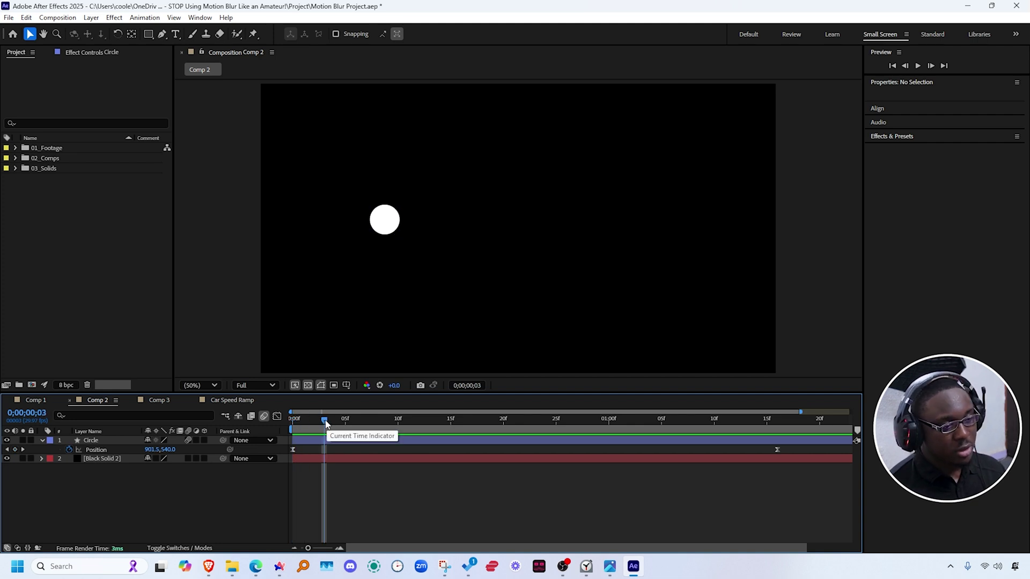
key("space")
left_click_drag(521, 435, 548, 423)
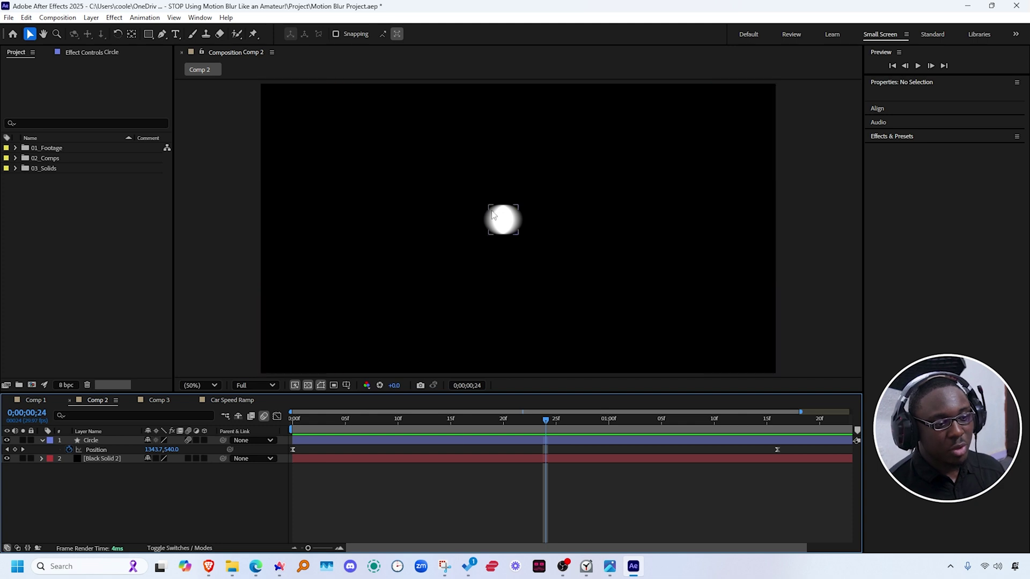
key("Home")
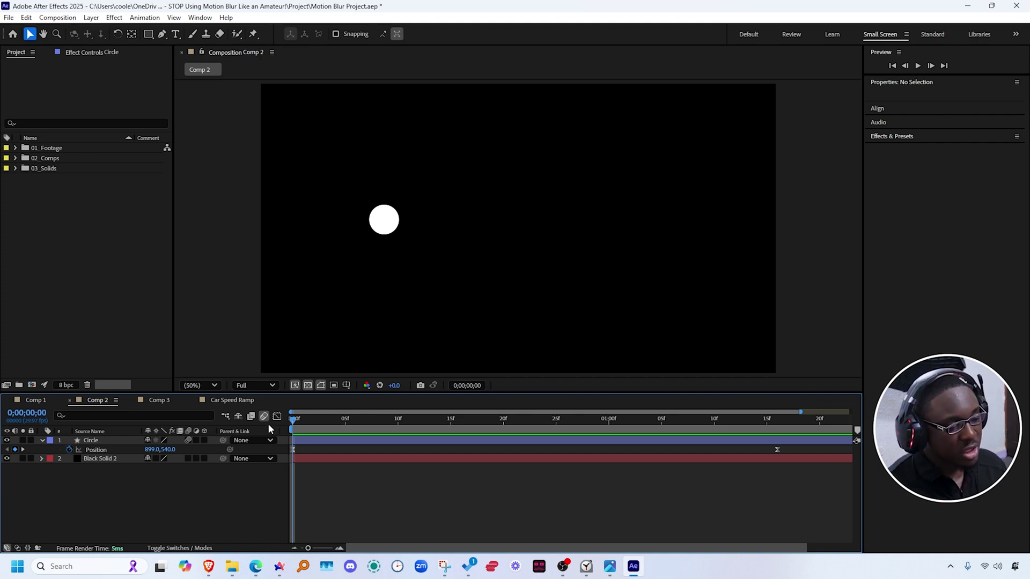
Open Comp 2 in the render queue and inspect the motion blur option in its render settings.
key("shift+Page_Down")
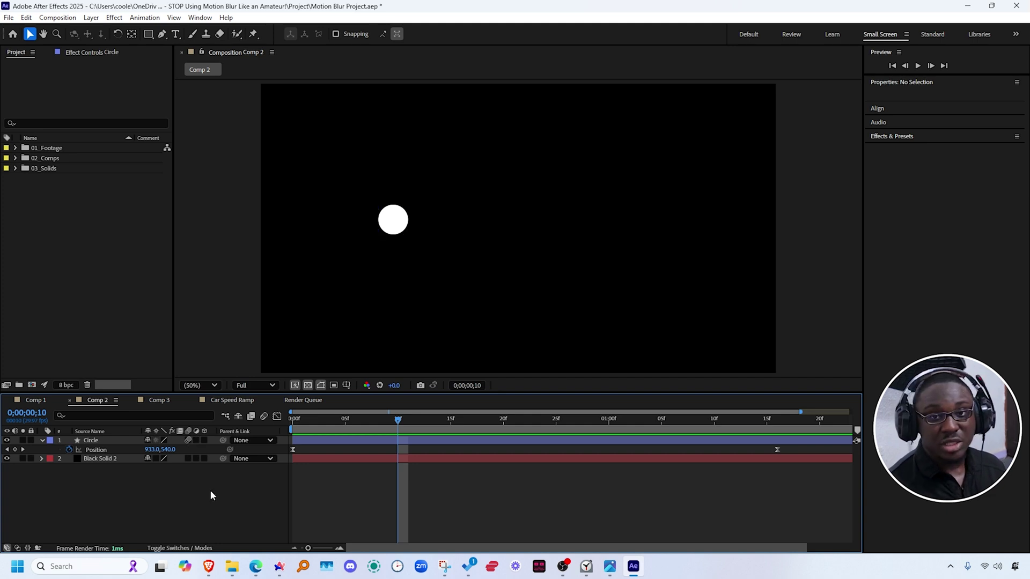
key("ctrl+m")
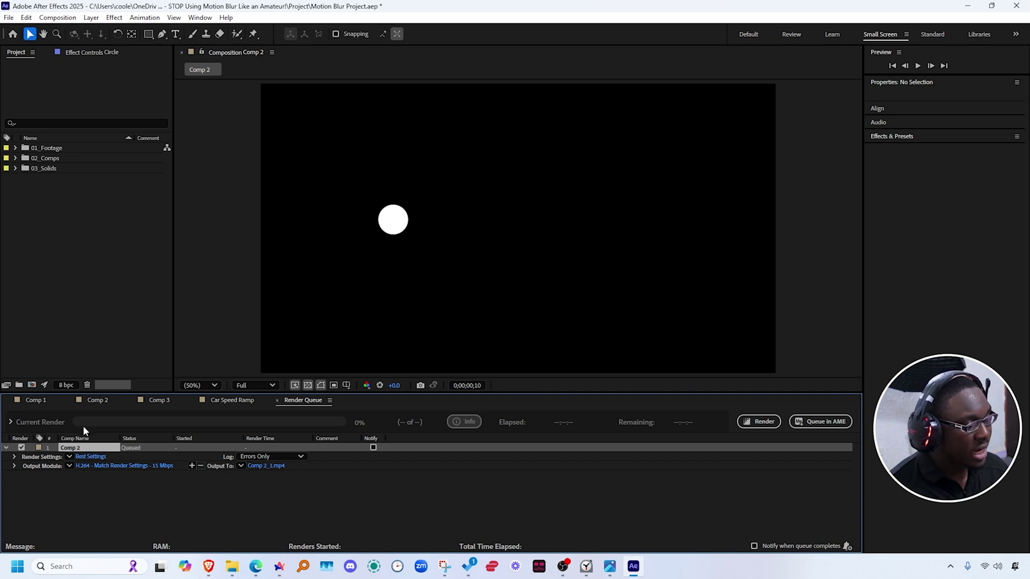
left_click(89, 456)
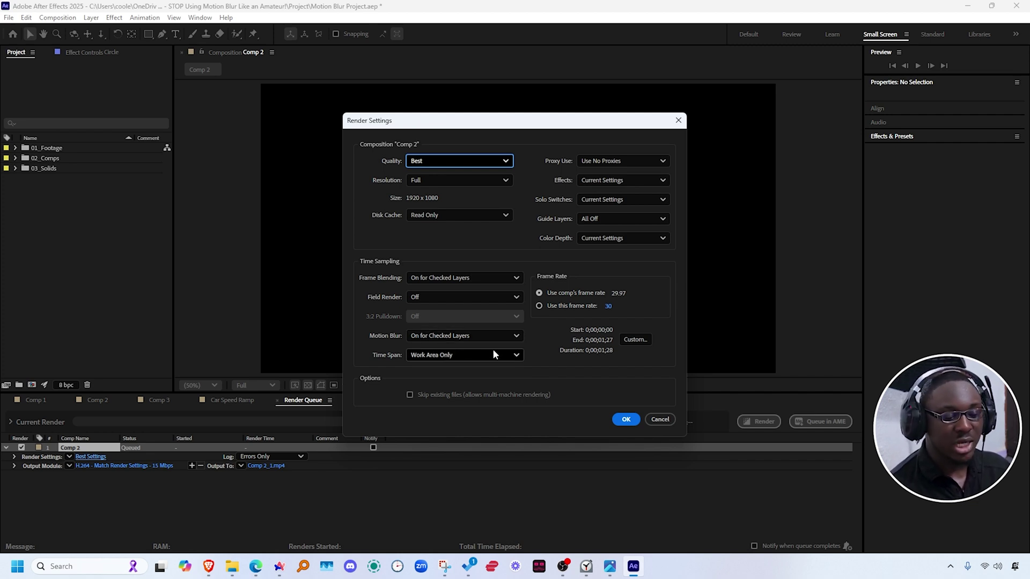
left_click(660, 419)
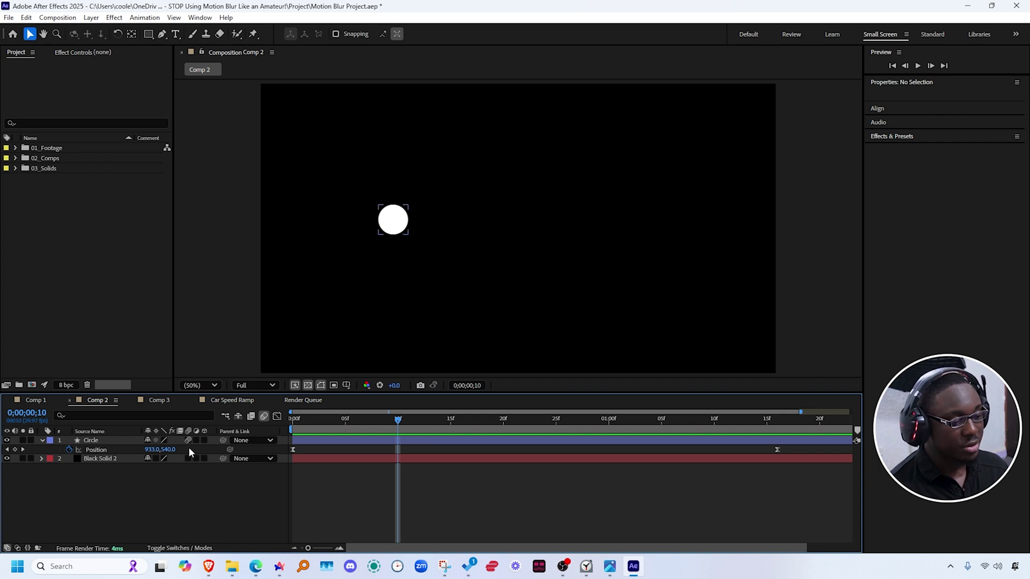
In Comp 2's advanced composition settings, try a 336° motion blur shutter angle and restore it to 180°.
left_click(188, 458)
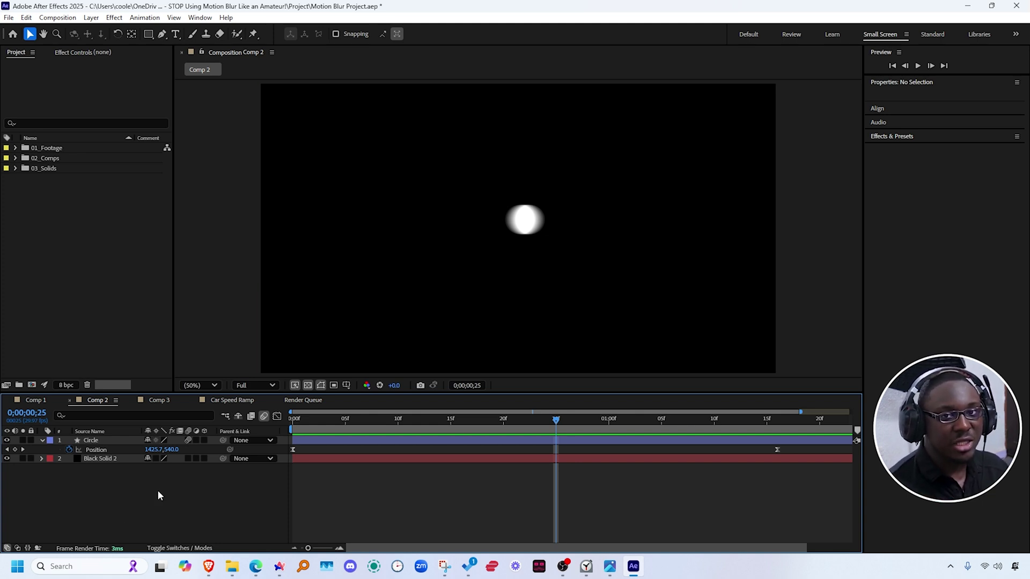
left_click(115, 400)
left_click(169, 198)
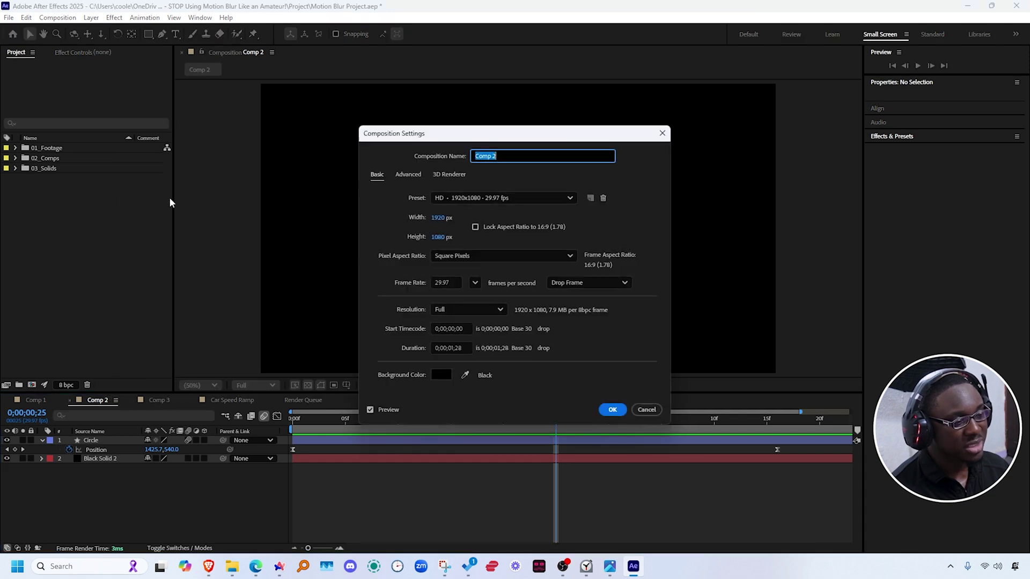
left_click(408, 175)
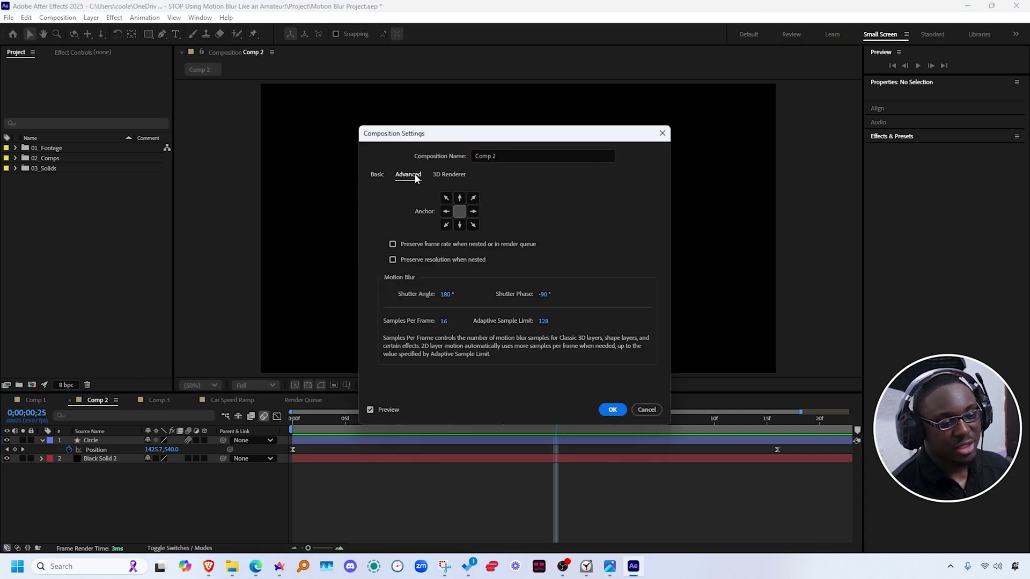
left_click_drag(491, 133, 822, 103)
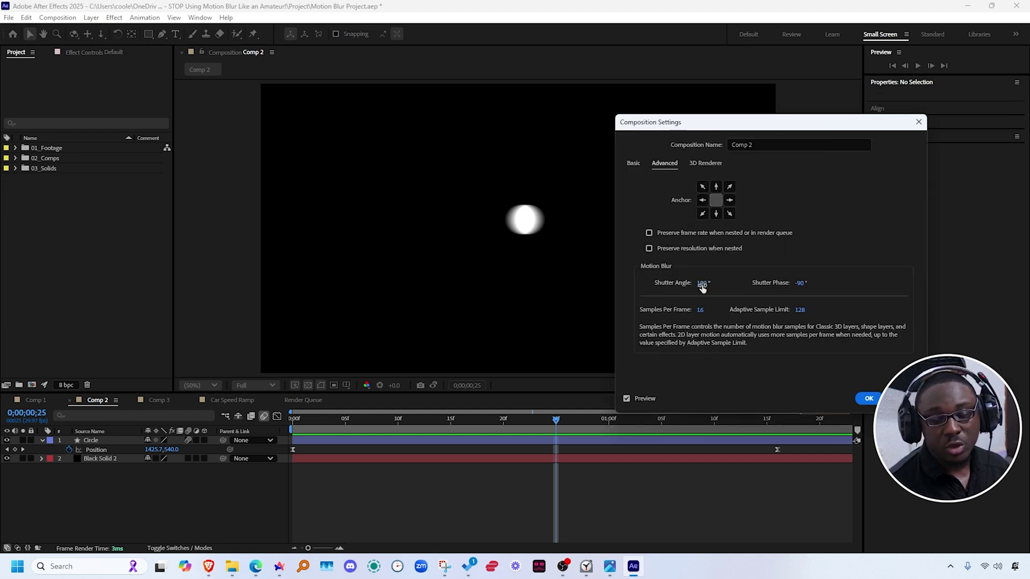
left_click_drag(709, 285, 786, 282)
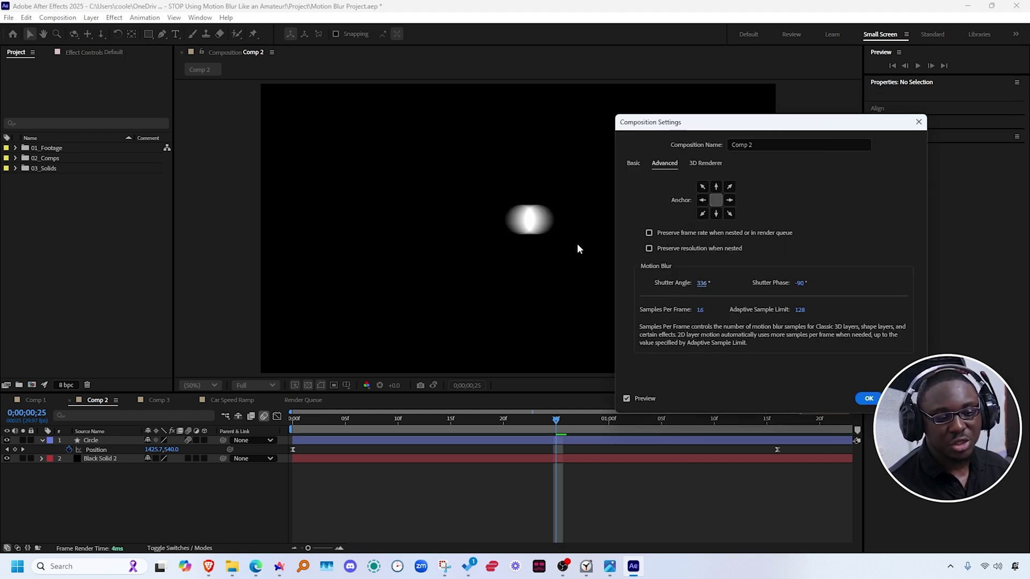
left_click_drag(706, 287, 629, 287)
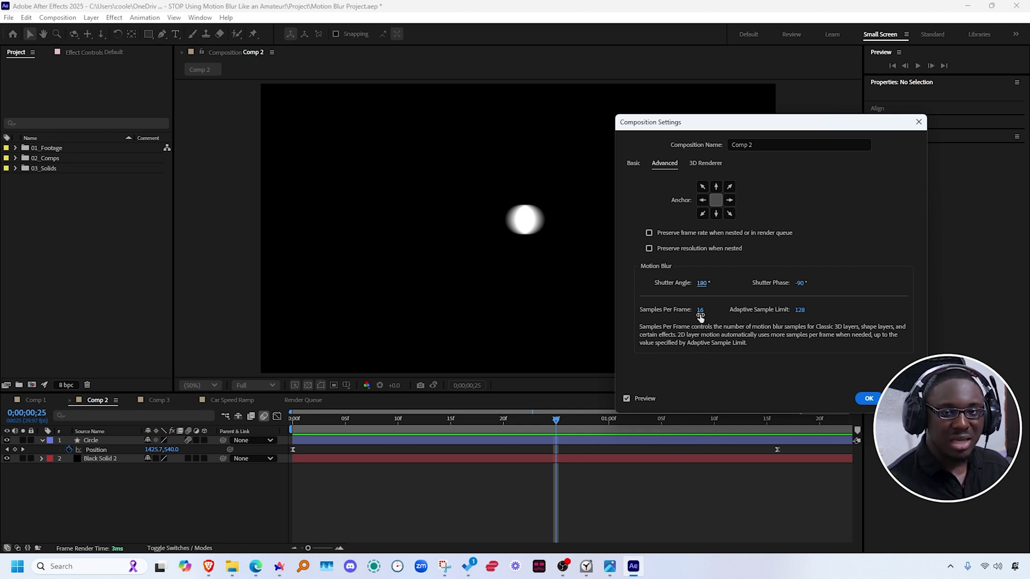
key("Return")
Compare the circle's blur quality up close by trying 64 samples per frame and resetting the value to 16.
scroll(570, 241, "up", 5)
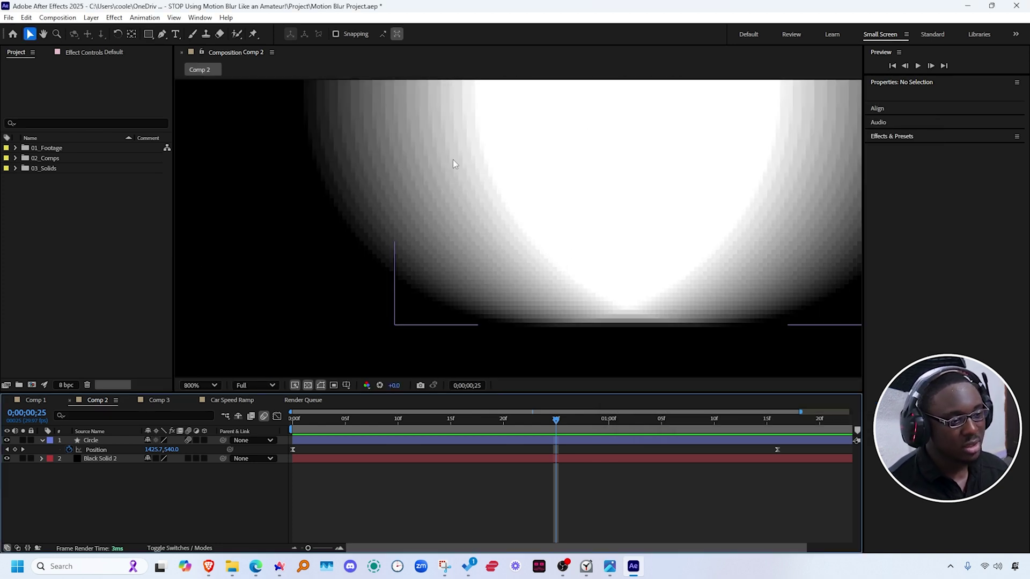
key("ctrl+k")
mouse_move(792, 201)
left_mouse_down()
mouse_move(832, 172)
mouse_move(791, 196)
left_mouse_up()
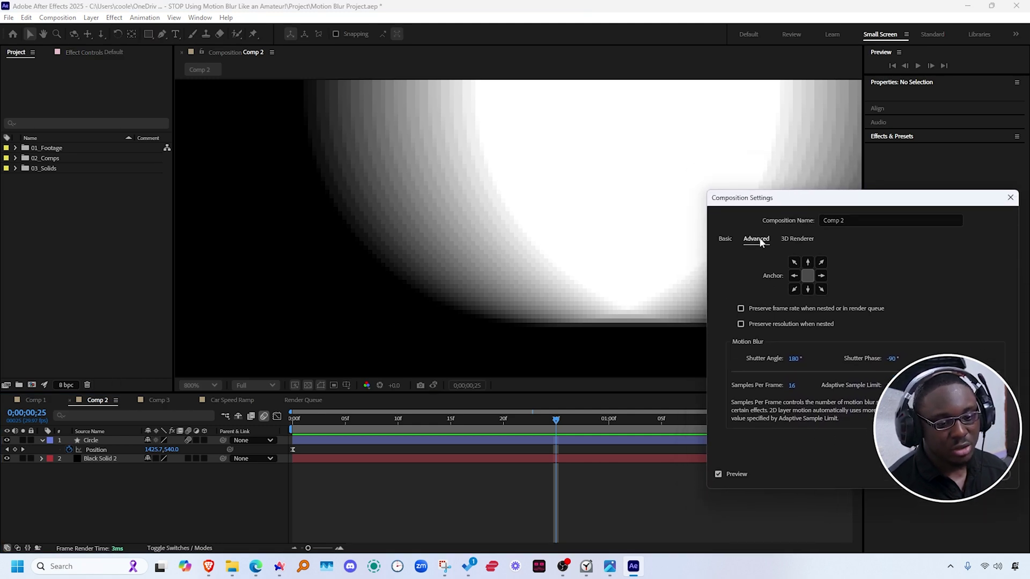
left_click_drag(794, 386, 837, 386)
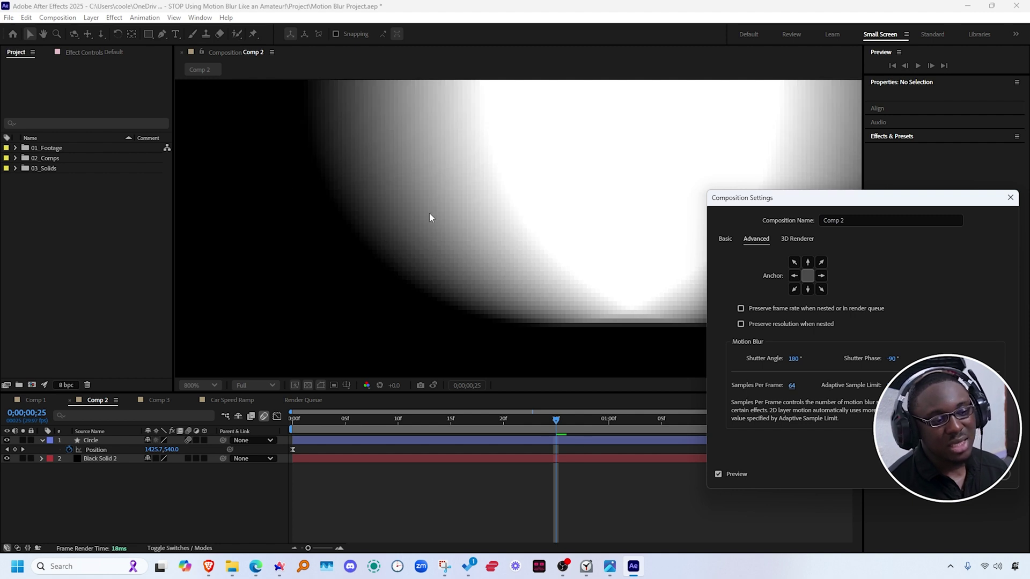
left_click(792, 386)
type("16")
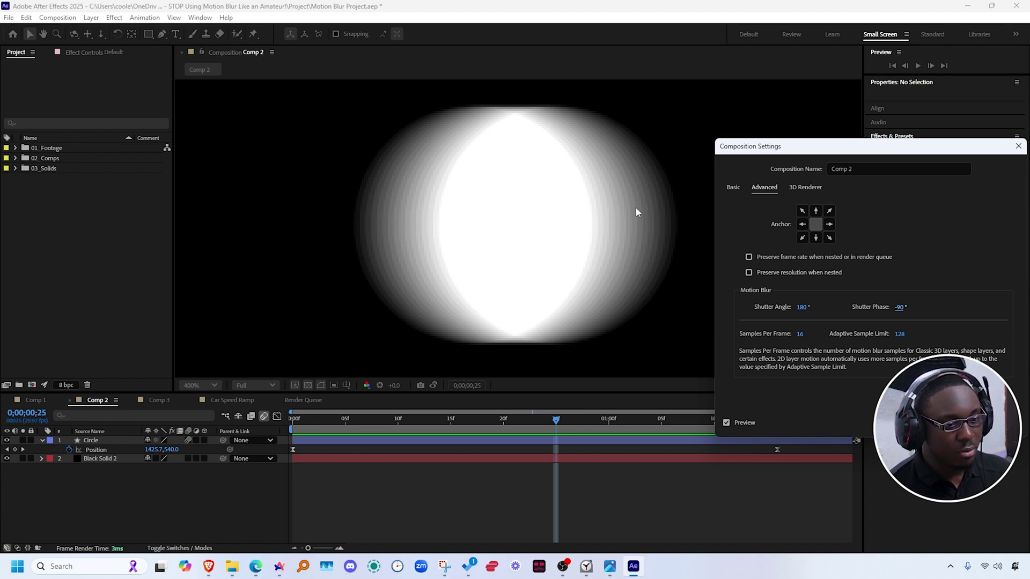
Try a shutter phase of -143° and undo the change.
left_click_drag(899, 307, 871, 306)
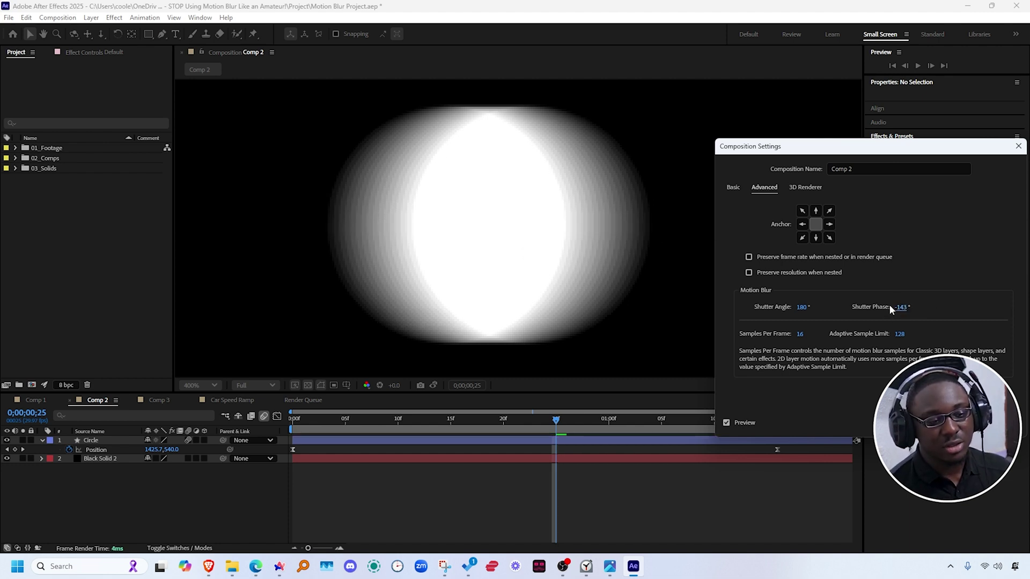
key("ctrl+z")
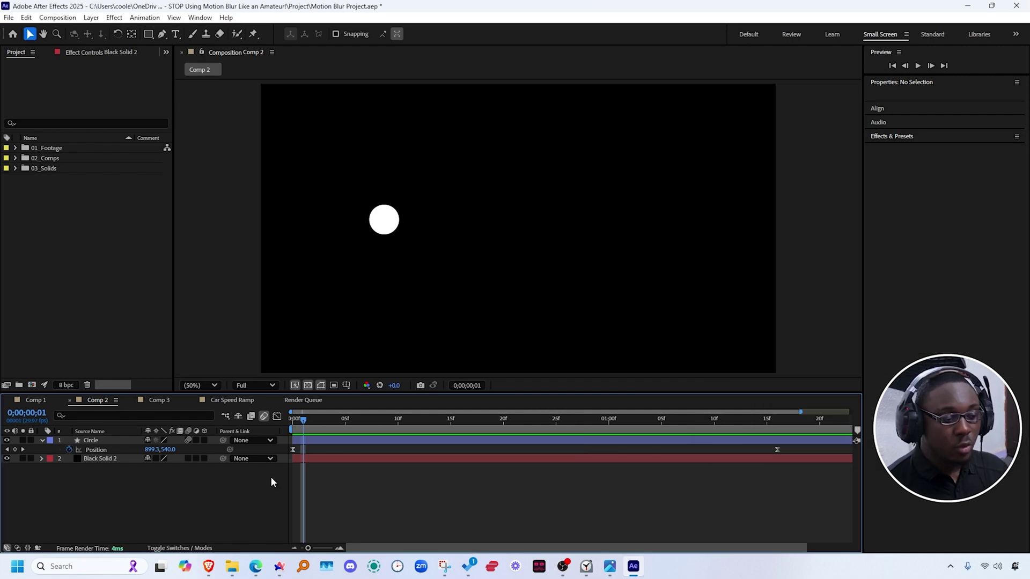
Toggle the Circle layer's motion blur off and on, and try the composition-wide motion blur switch.
left_click(186, 438)
left_click(188, 439)
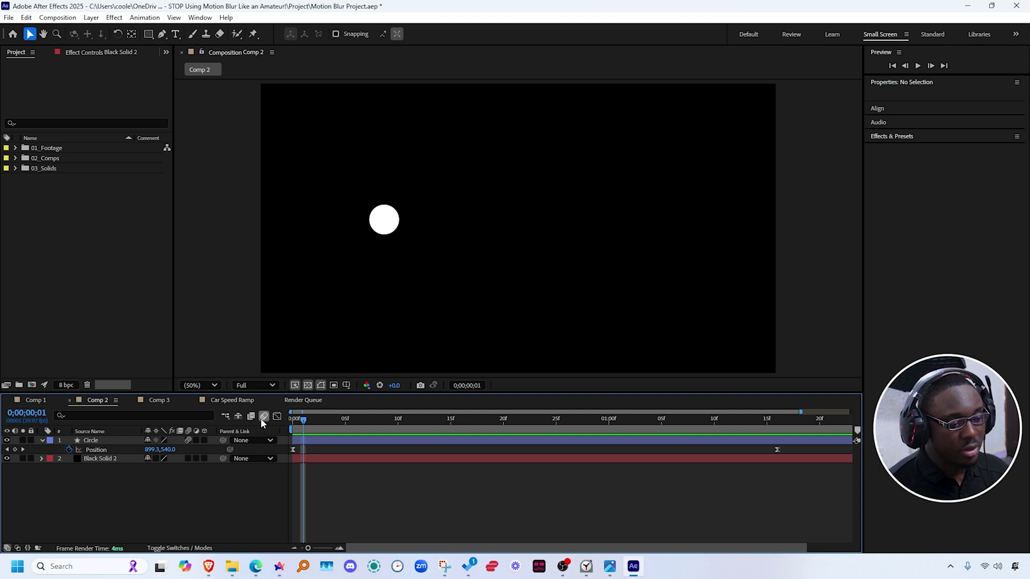
left_click(264, 416)
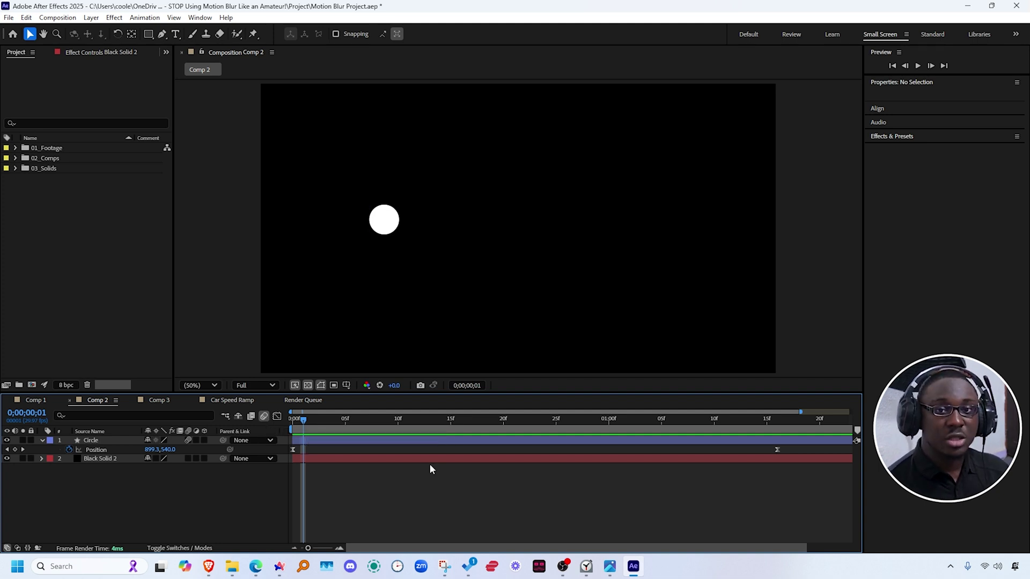
Check the Previews preferences for the option that automatically enables frame blending and motion blur rendering.
left_click(27, 18)
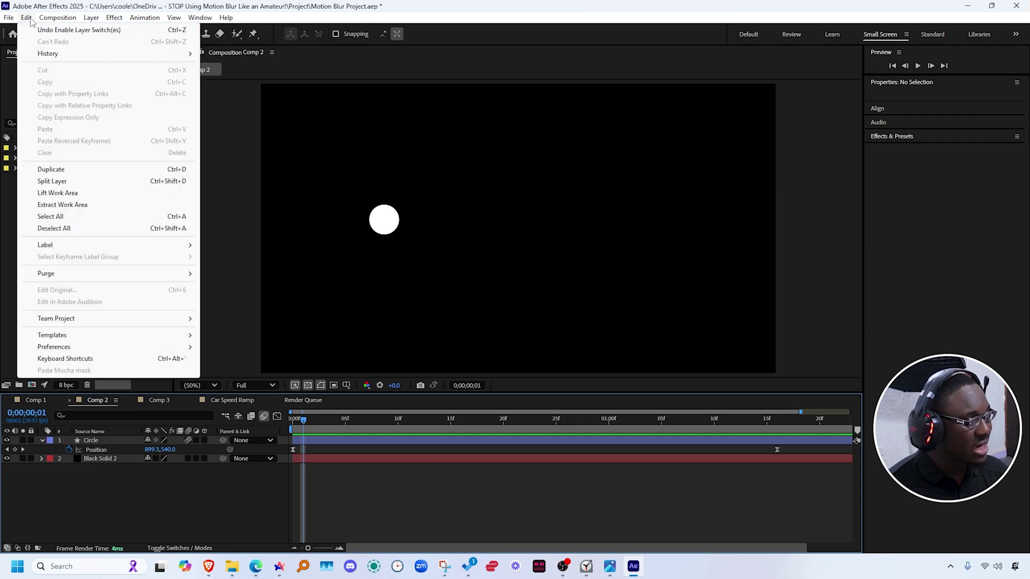
mouse_move(106, 349)
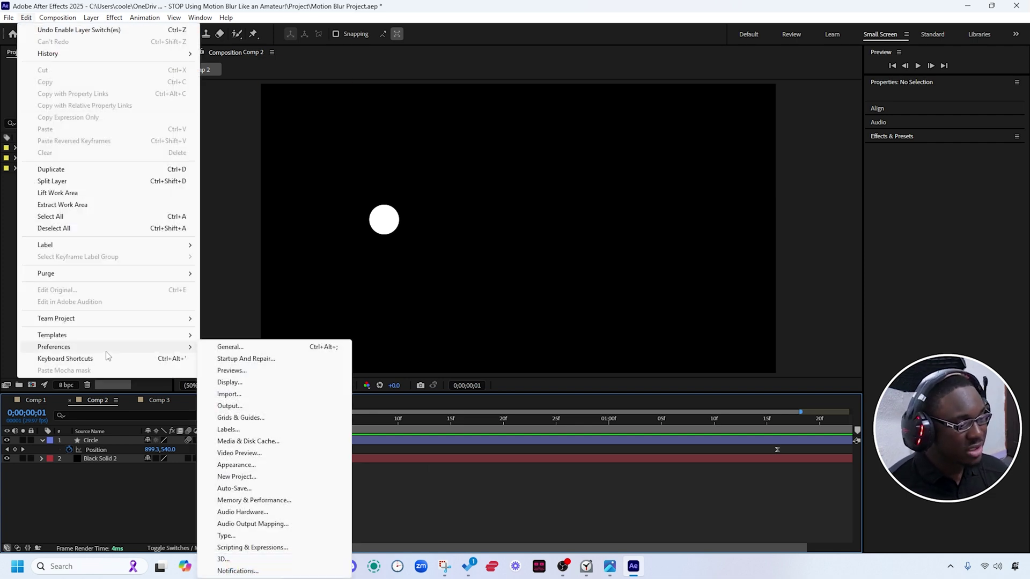
left_click(231, 370)
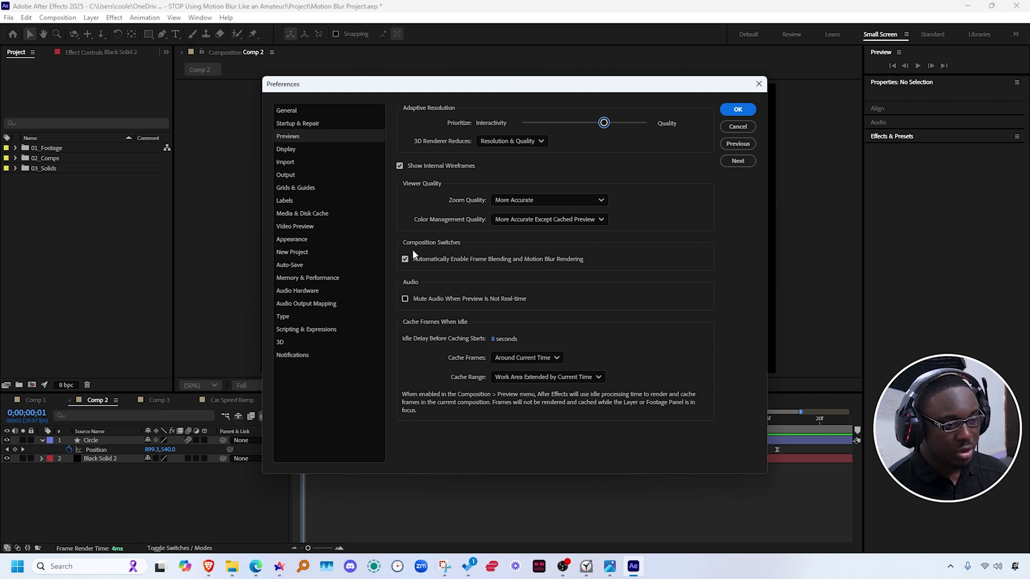
left_click(737, 126)
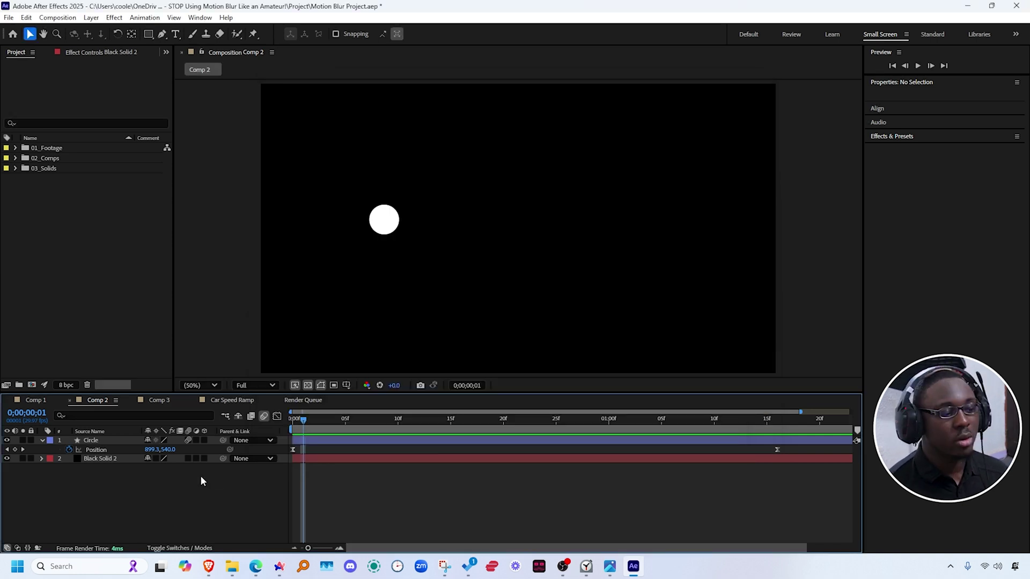
left_click(264, 416)
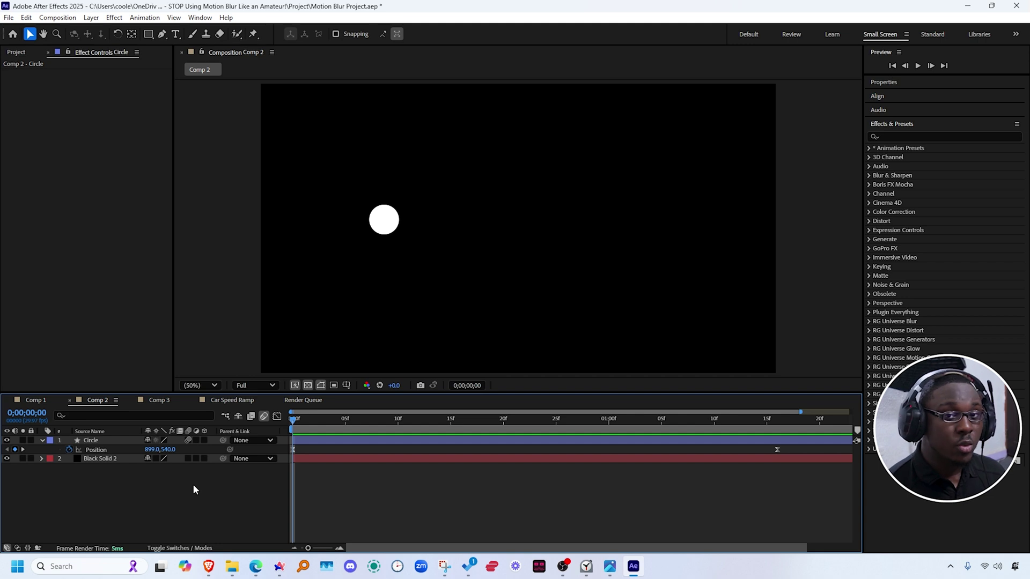
Draw a white rectangle of about 1224 × 762 px on a new shape layer over the middle of the composition.
left_click(148, 34)
mouse_move(382, 129)
left_mouse_down()
mouse_move(641, 338)
mouse_move(644, 301)
mouse_move(696, 335)
mouse_move(710, 332)
left_mouse_up()
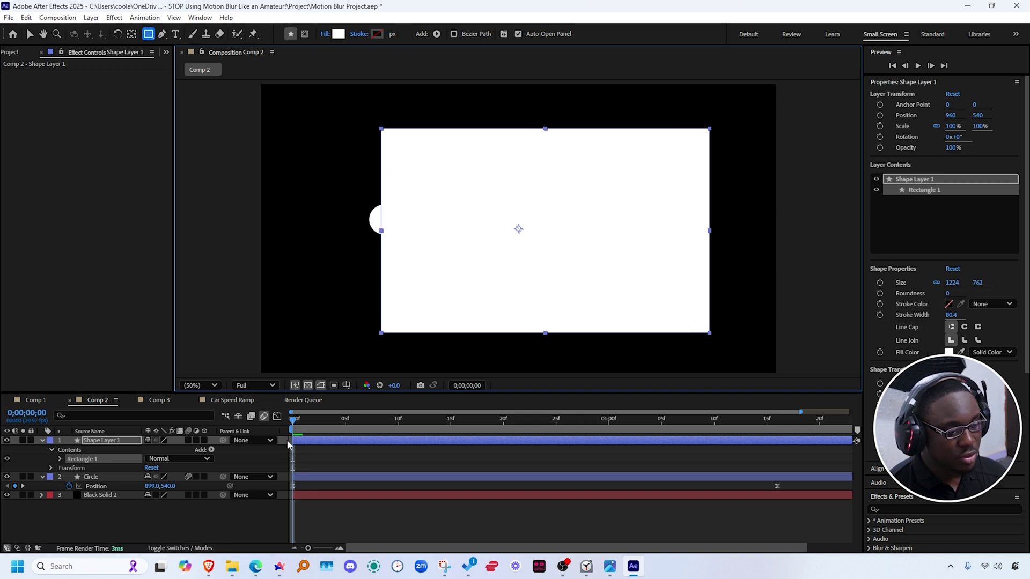
left_click(148, 509)
Search the effects for "shatter" and apply the Shatter effect to the rectangle's shape layer.
left_click(906, 148)
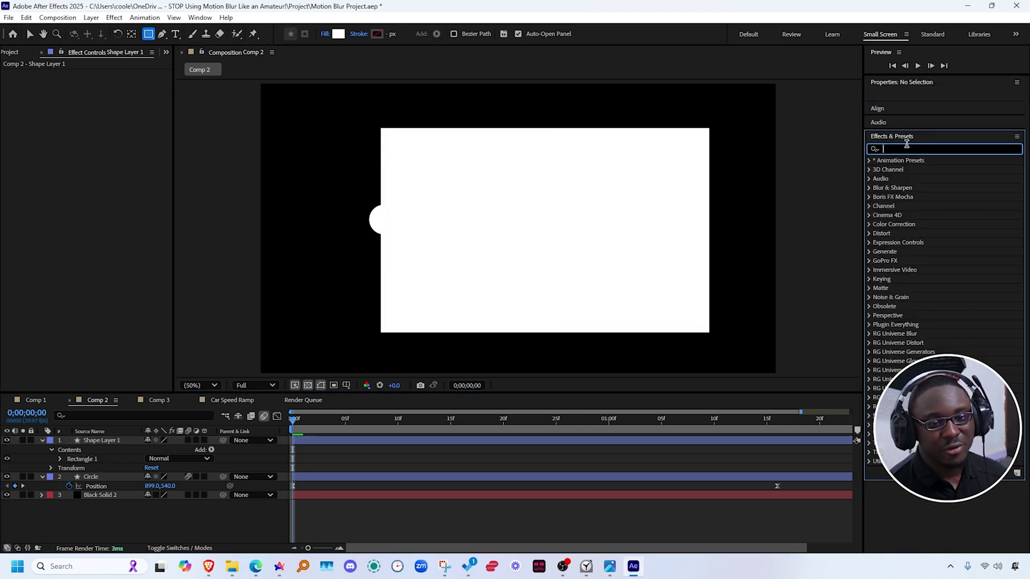
type("shatt")
type("er")
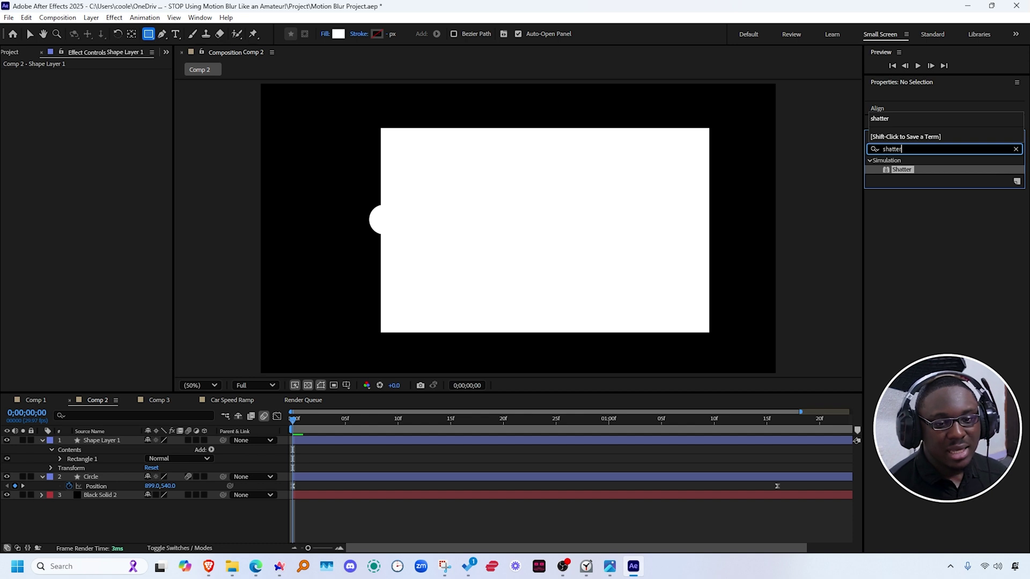
left_click_drag(885, 169, 111, 441)
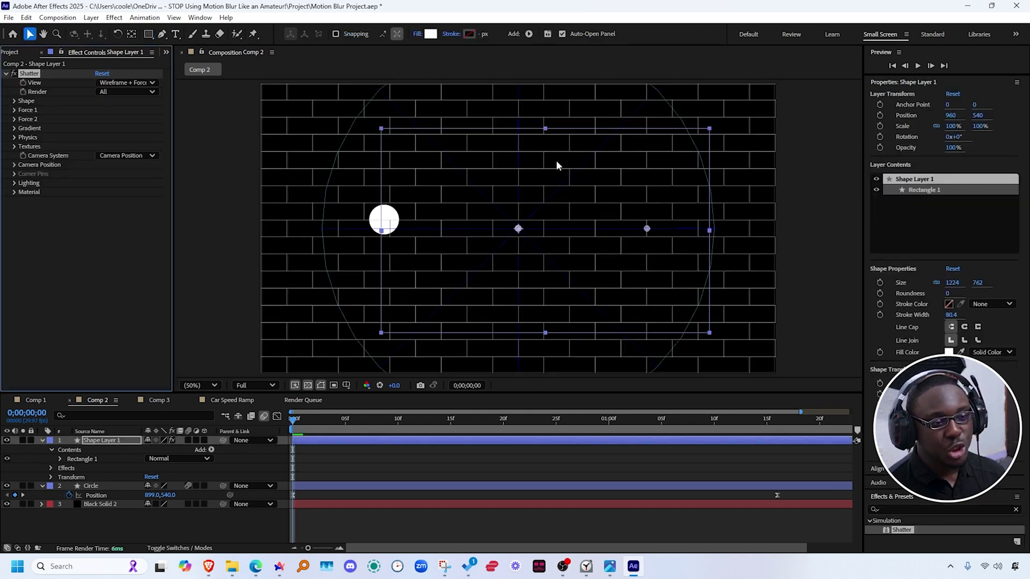
Set the Shatter view to Rendered, hide the Circle layer, and move the playhead to 0;00;00;15.
left_click(138, 83)
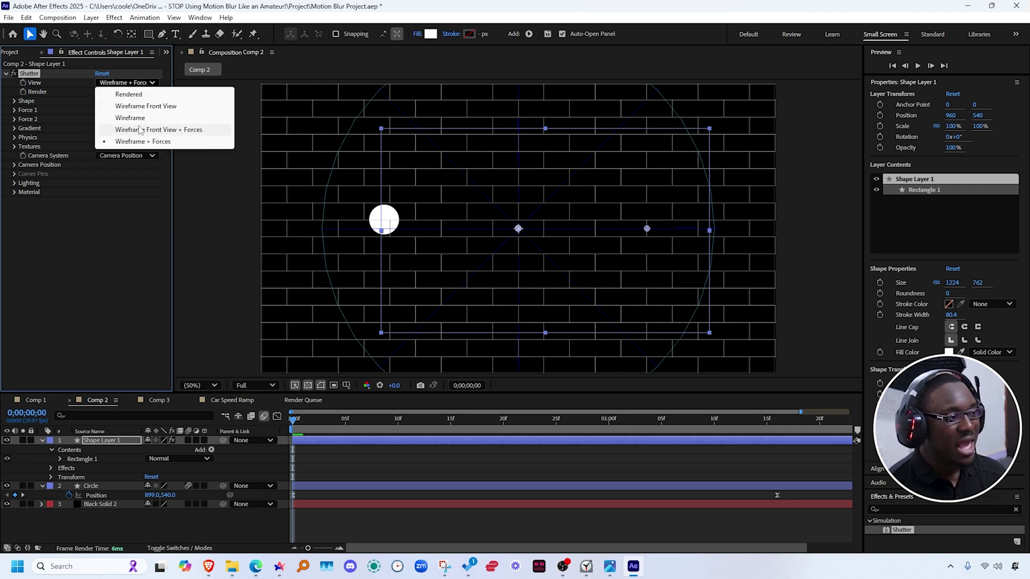
left_click(129, 94)
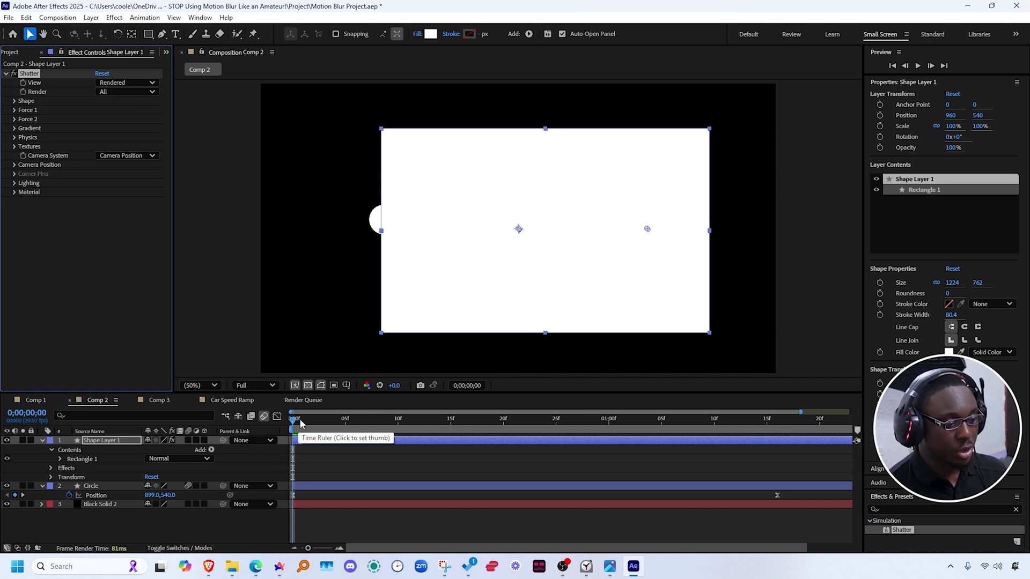
left_click(122, 524)
left_click(7, 486)
left_click_drag(294, 416, 450, 426)
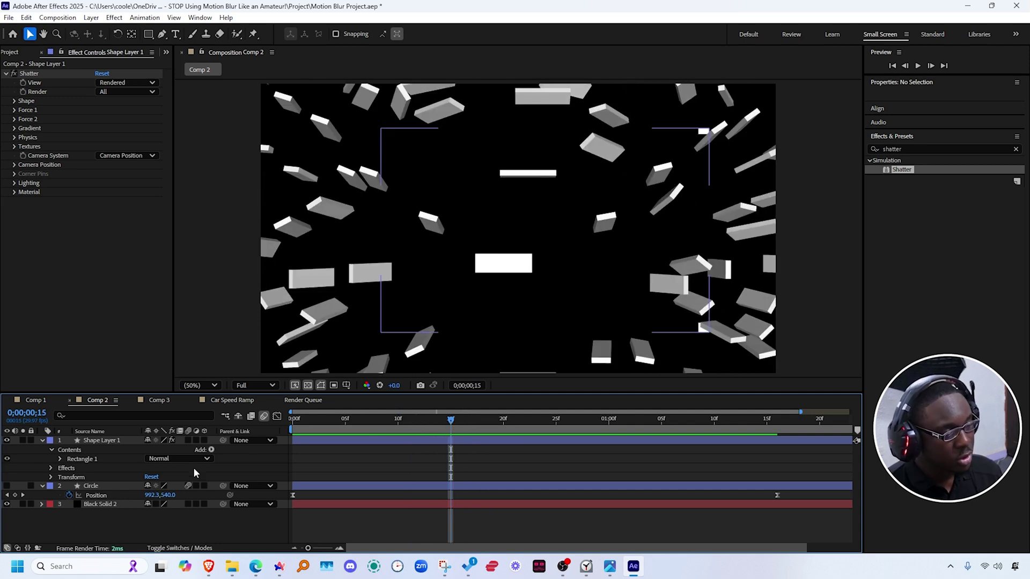
Turn on motion blur for the shattered shape layer and scrub between frames 9 and 14 to check the pieces.
left_click(188, 440)
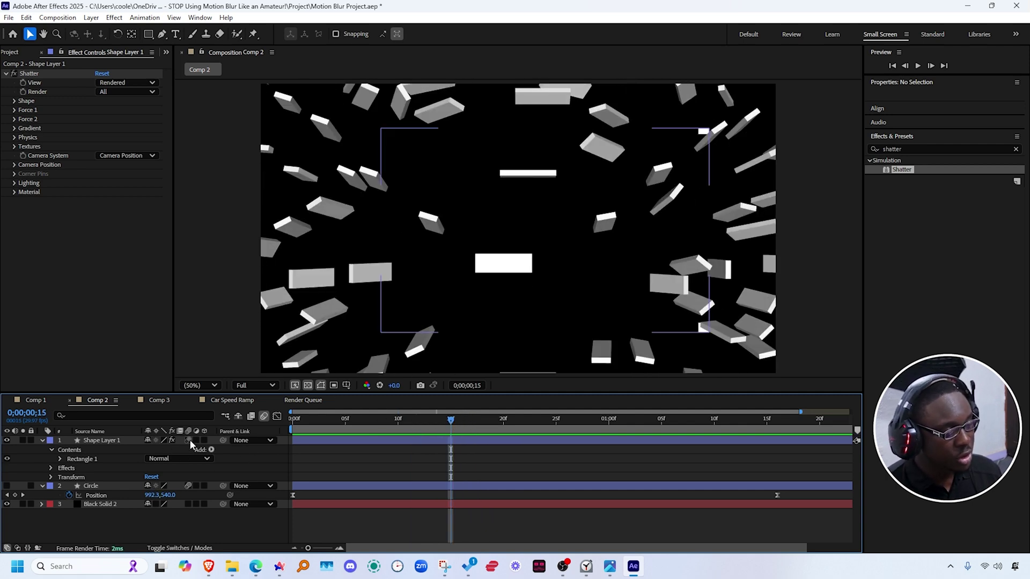
left_click(264, 417)
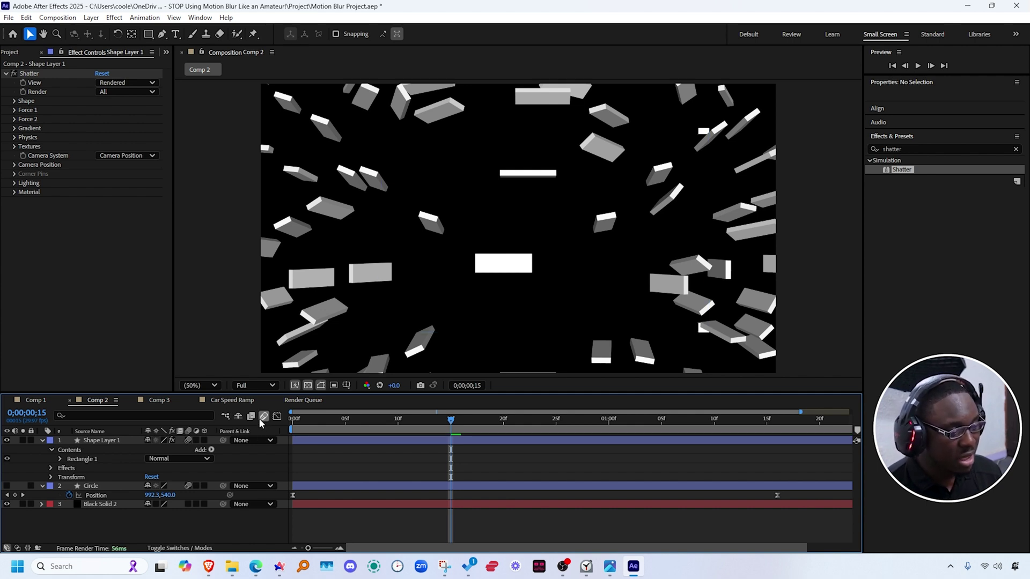
left_click_drag(456, 418, 390, 455)
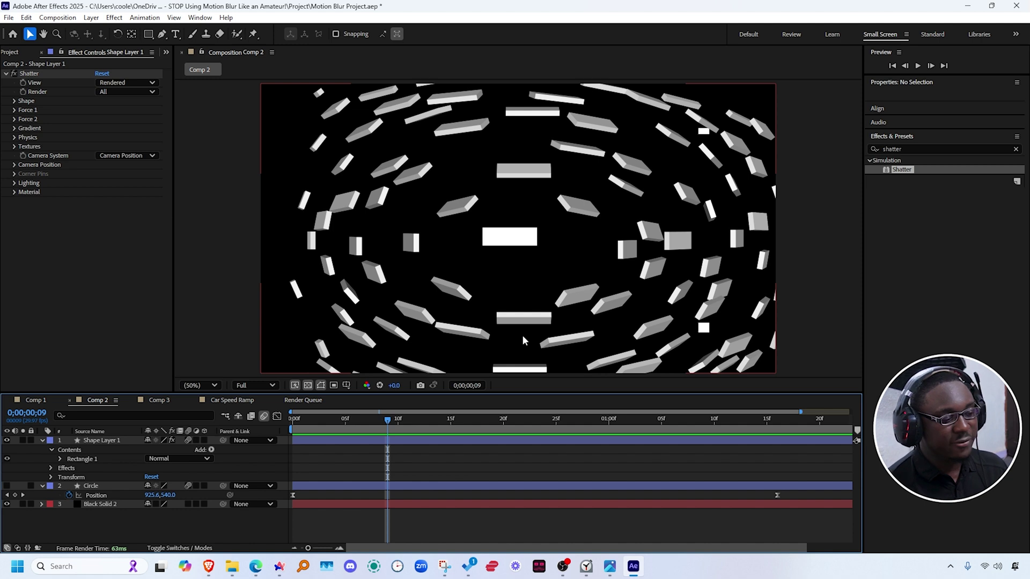
left_click_drag(387, 435, 439, 436)
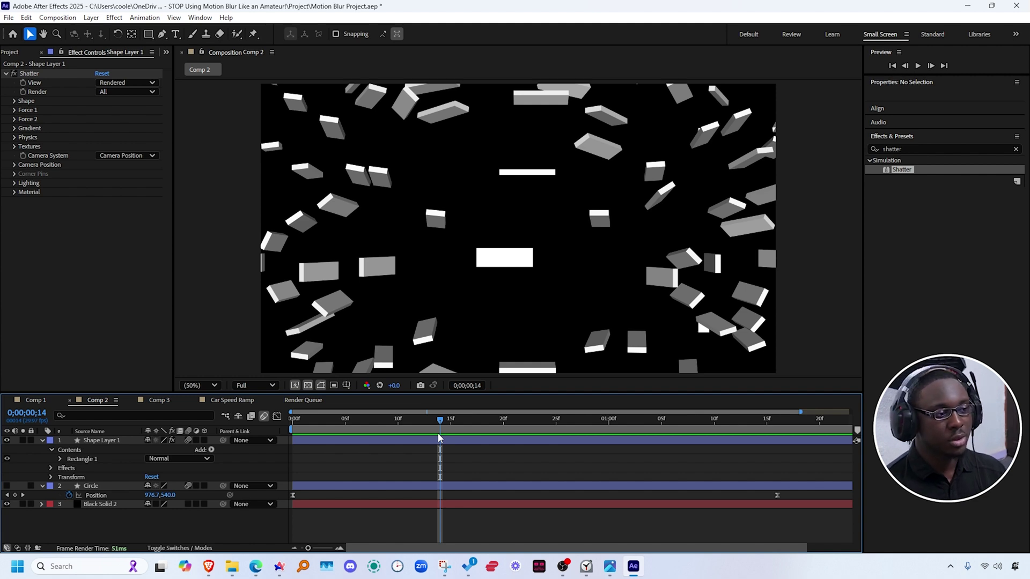
Search the effects for "force" and select CC Force Motion Blur.
left_click(143, 327)
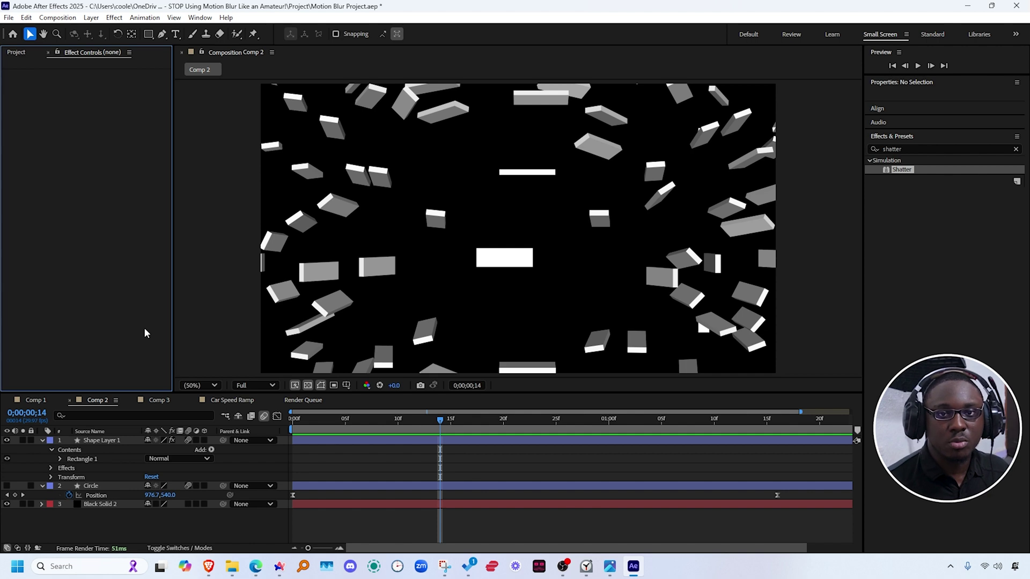
left_click(906, 178)
left_click(904, 149)
left_click_drag(903, 149, 862, 150)
type("force")
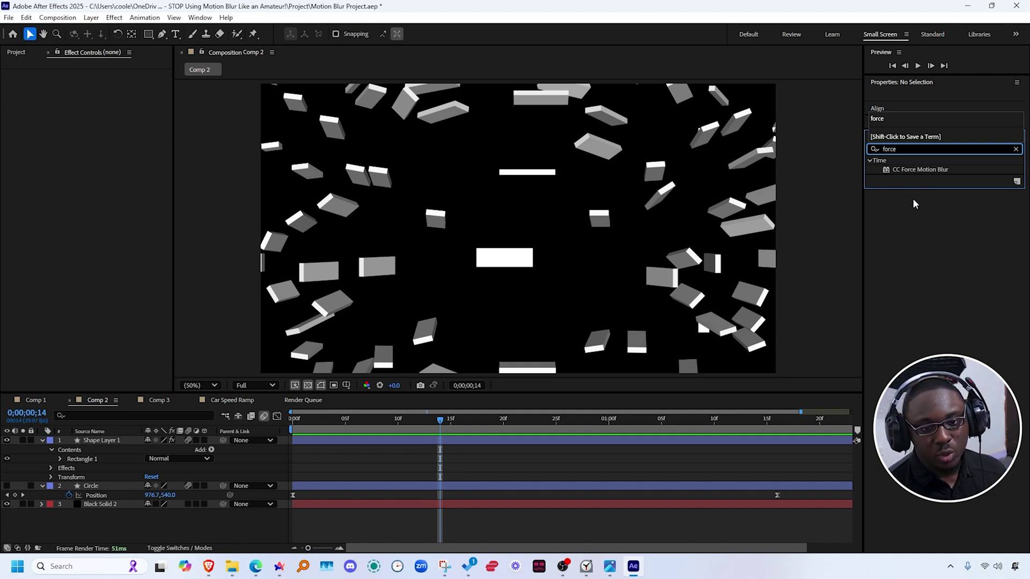
left_click(922, 169)
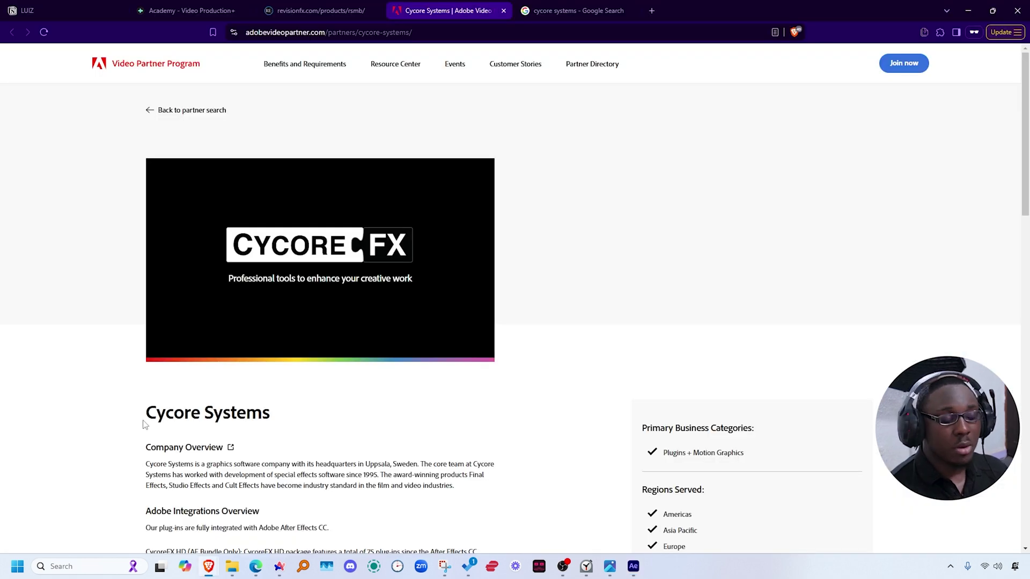
Highlight the Cycore Systems heading on the Adobe Video Partner page in the browser.
left_click_drag(146, 414, 280, 422)
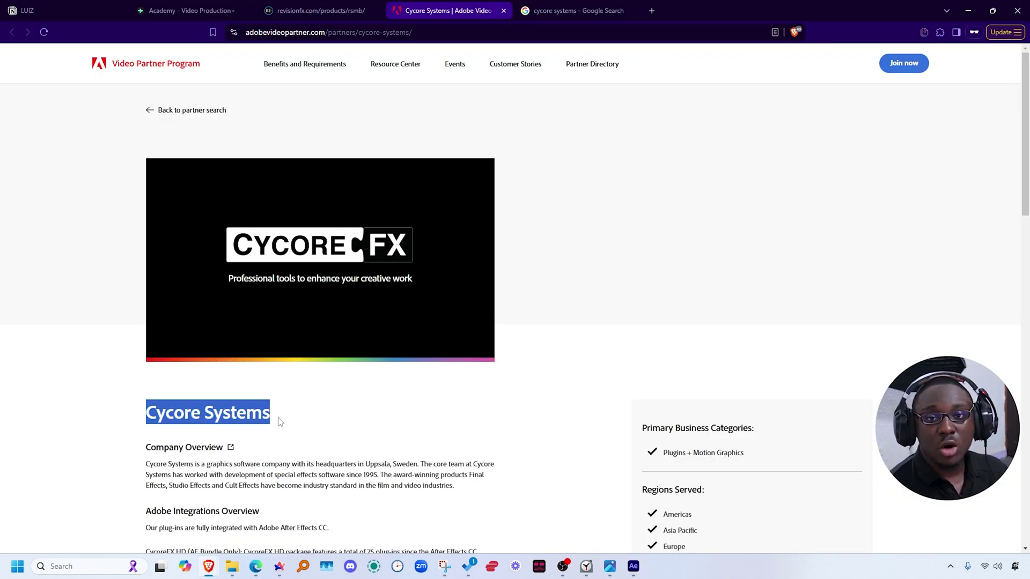
left_click(106, 320)
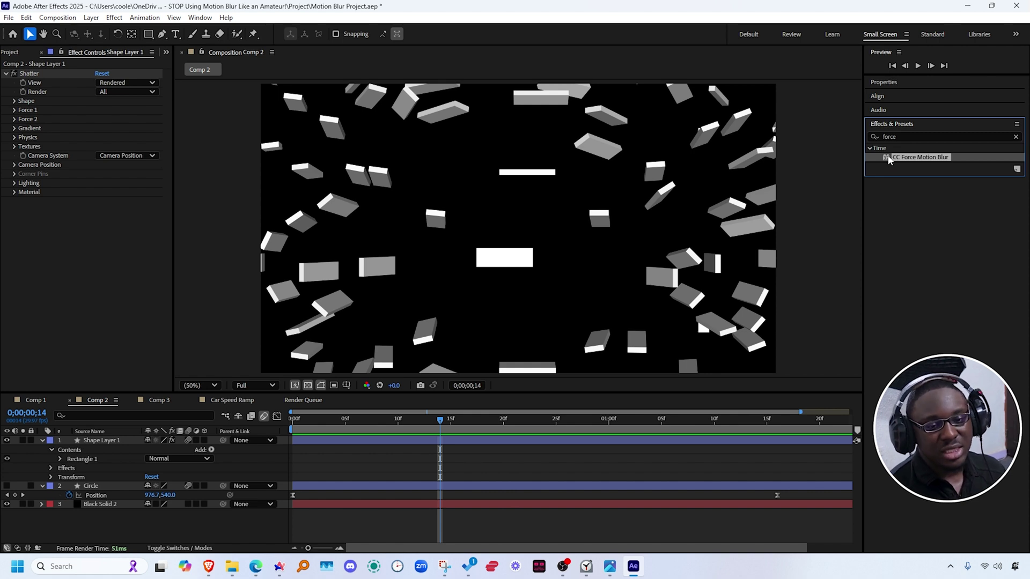
Apply CC Force Motion Blur to the shattered shape layer and scrub to frame 22 to check the blurred pieces.
left_click_drag(889, 160, 72, 246)
key("Page_Up")
key("Page_Up")
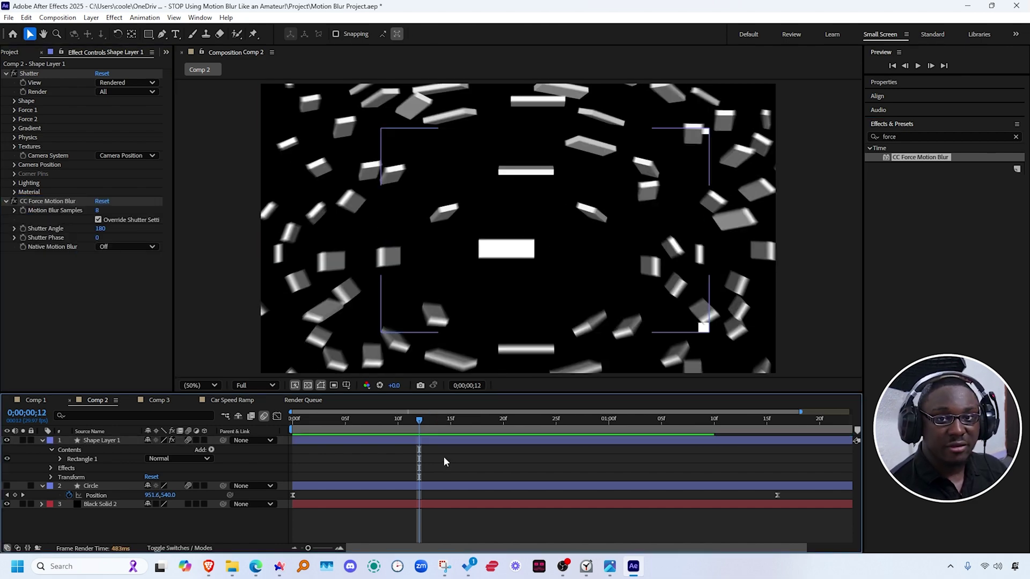
left_click(446, 456)
left_click_drag(421, 423, 523, 438)
left_click(74, 268)
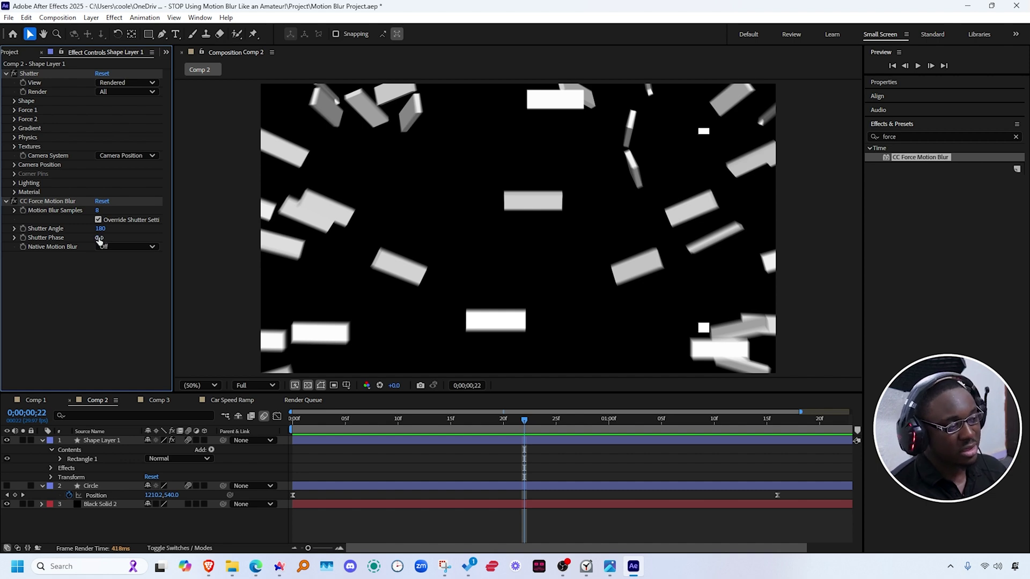
Widen the effect settings area and compare its shutter options with the motion blur values in Comp 2's advanced composition settings.
left_click_drag(172, 231, 232, 228)
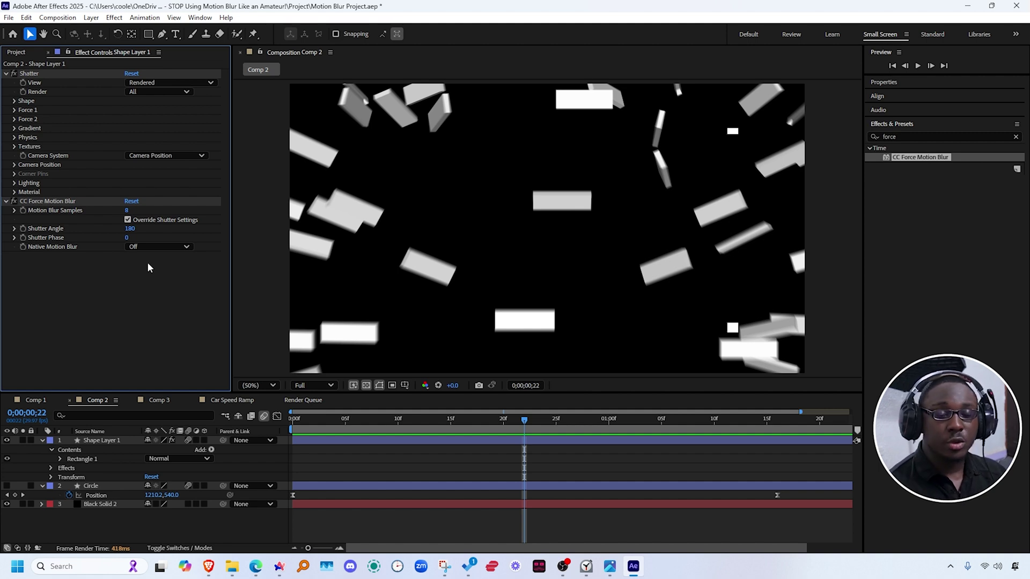
left_click(116, 399)
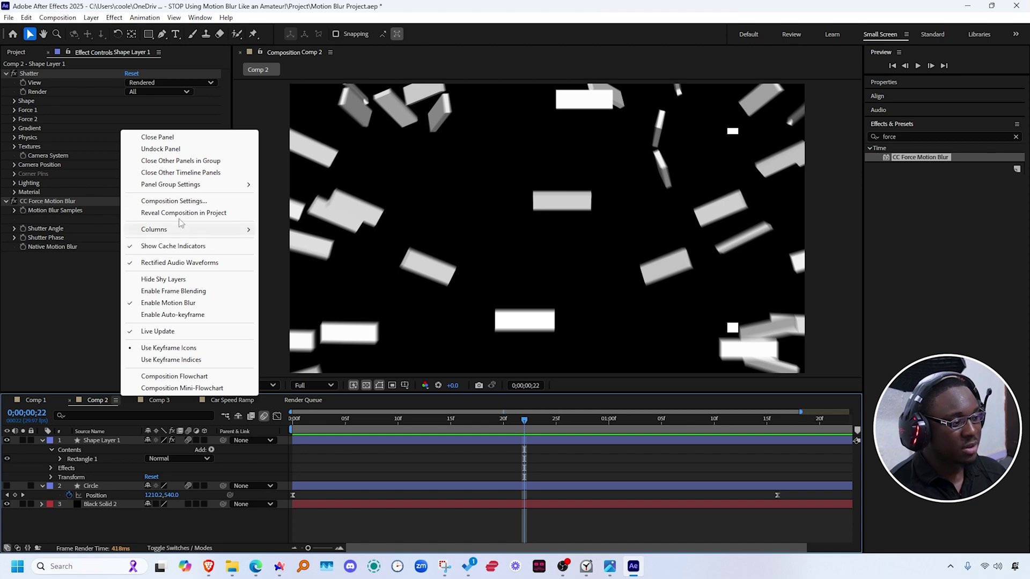
left_click(174, 200)
left_click(408, 175)
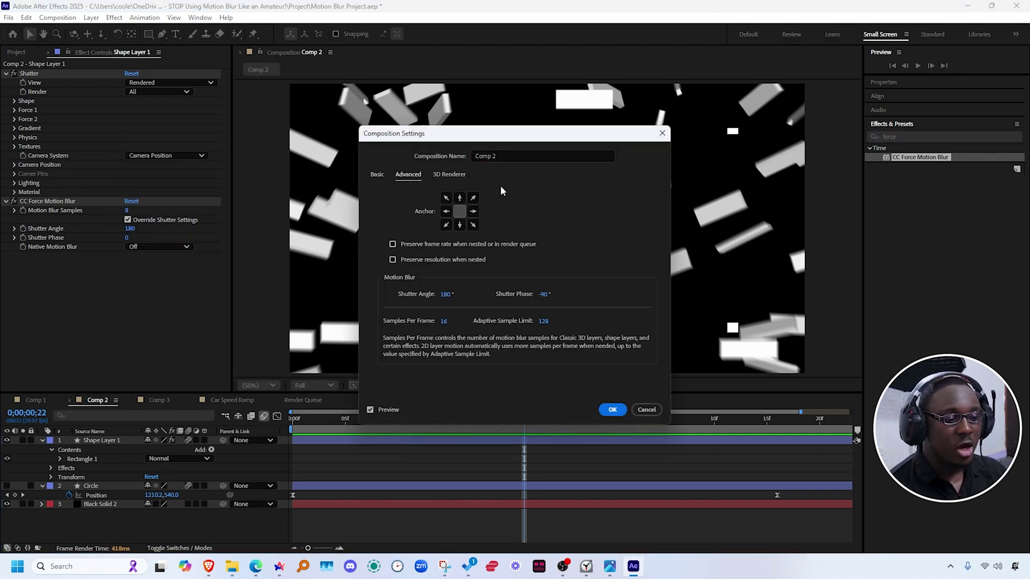
left_click(647, 409)
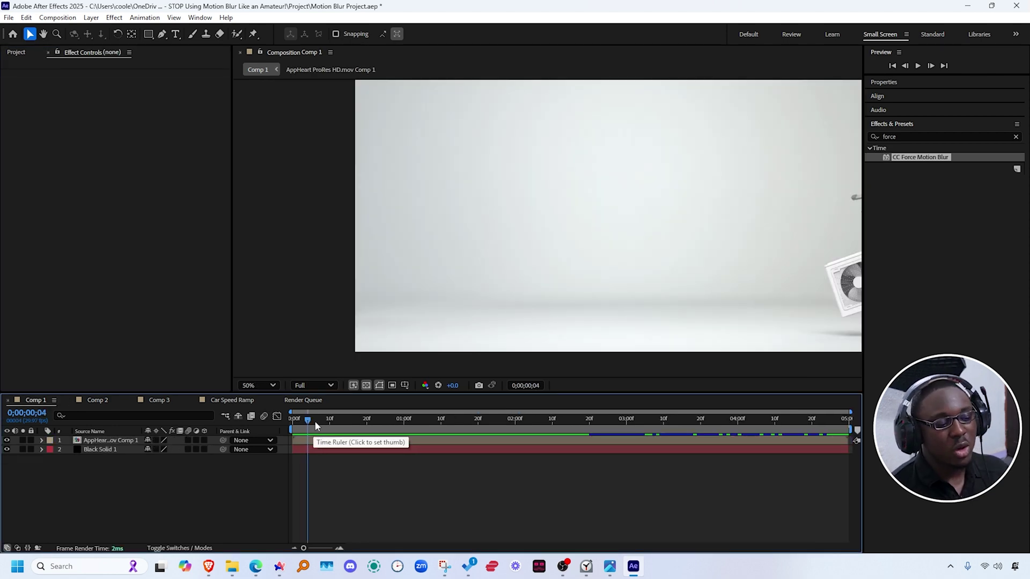
Scrub through Comp 1 between about 0;00;01;20 and 0;00;02;15 to inspect the motion of the appliance footage.
left_click_drag(314, 420, 563, 421)
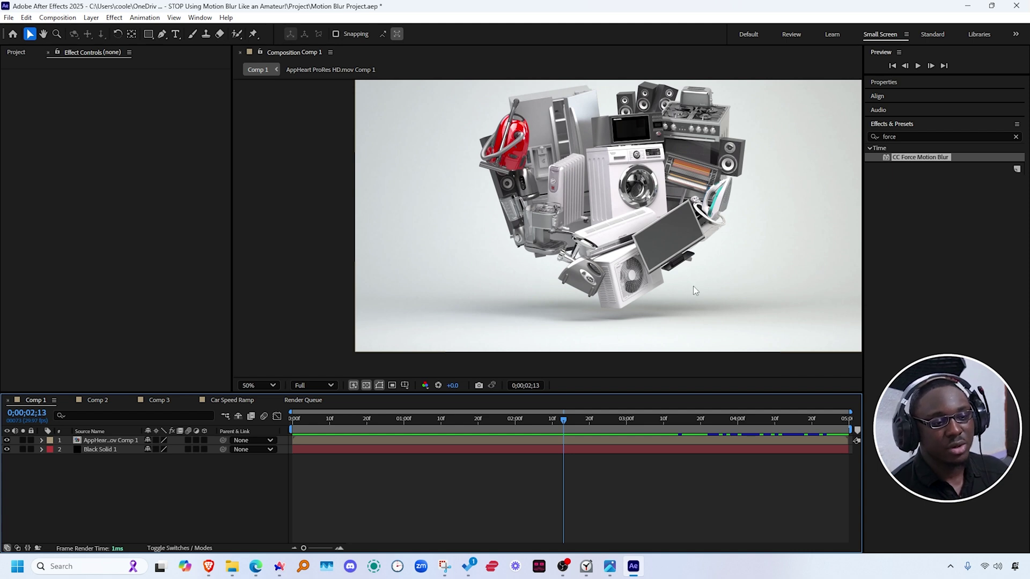
left_click(571, 430)
left_click(552, 440)
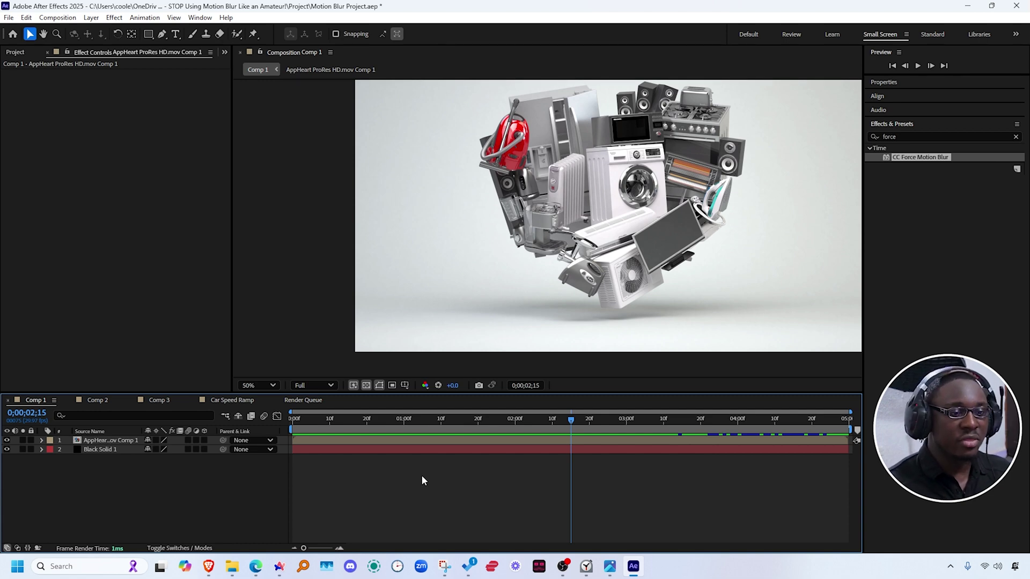
left_click_drag(515, 420, 478, 427)
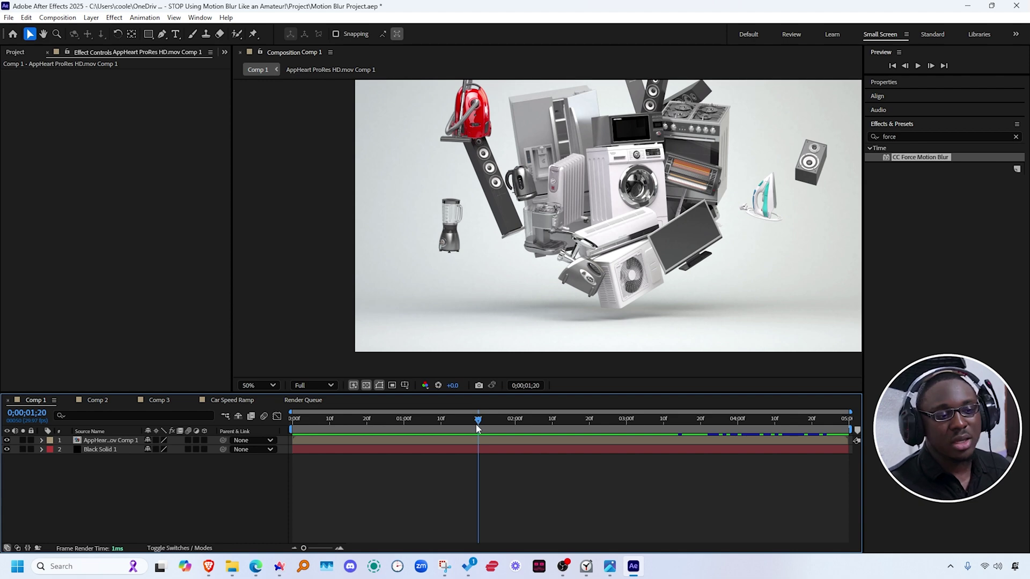
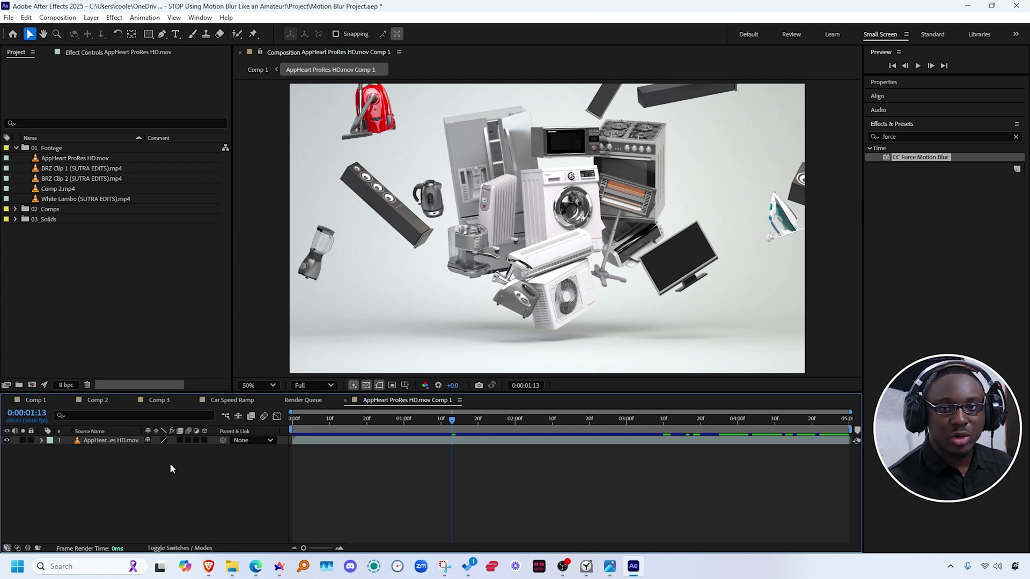
Reveal the AppHeart ProRes HD.mov layer's source in the project and create a new composition from it.
right_click(114, 439)
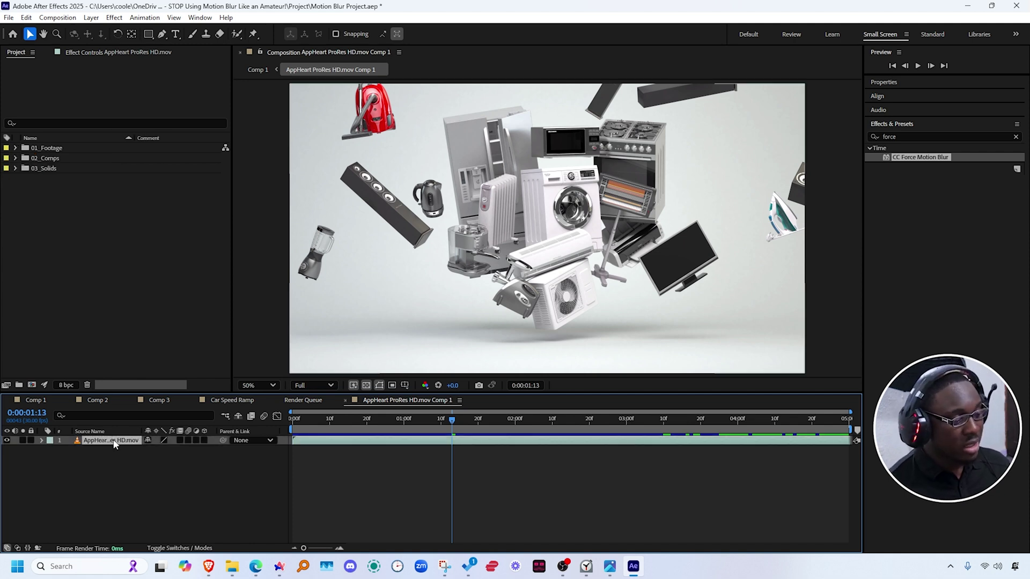
mouse_move(169, 326)
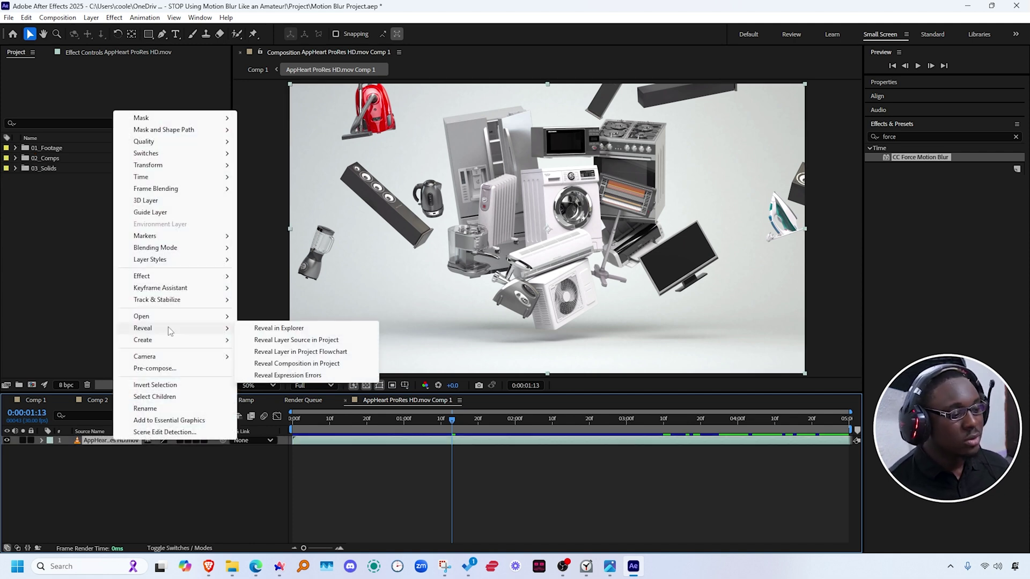
left_click(329, 340)
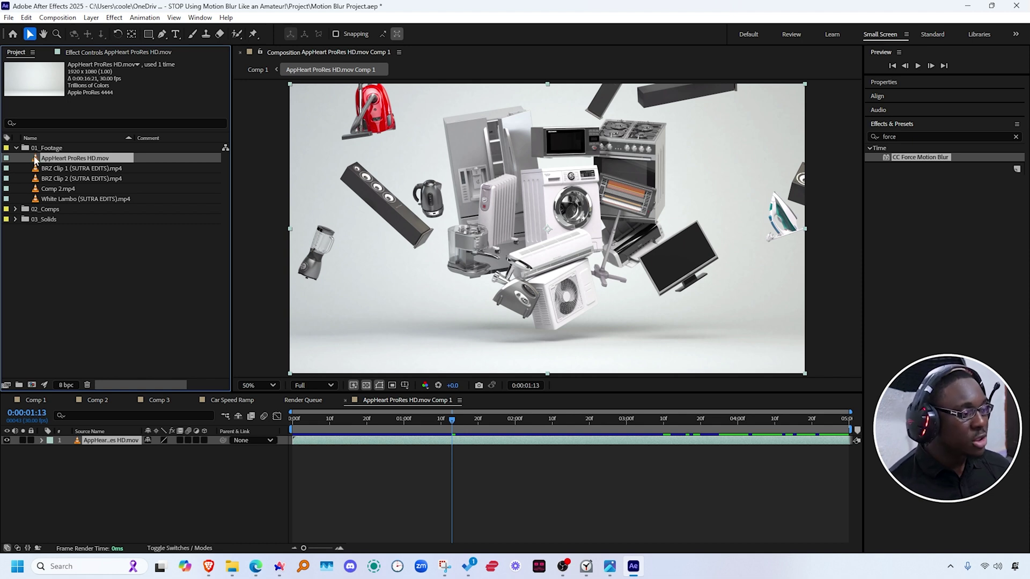
left_click_drag(35, 160, 33, 386)
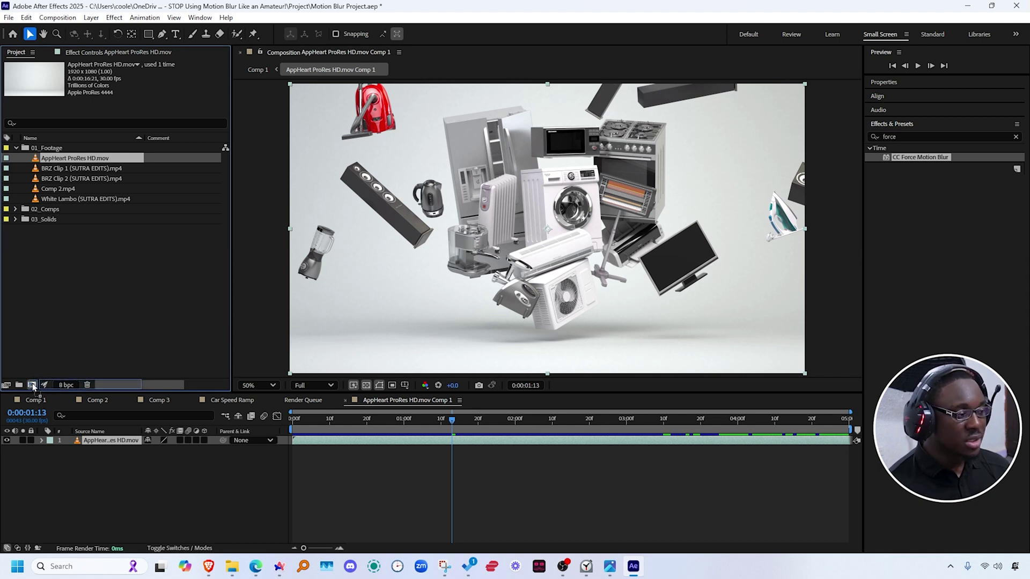
left_click_drag(33, 386, 34, 386)
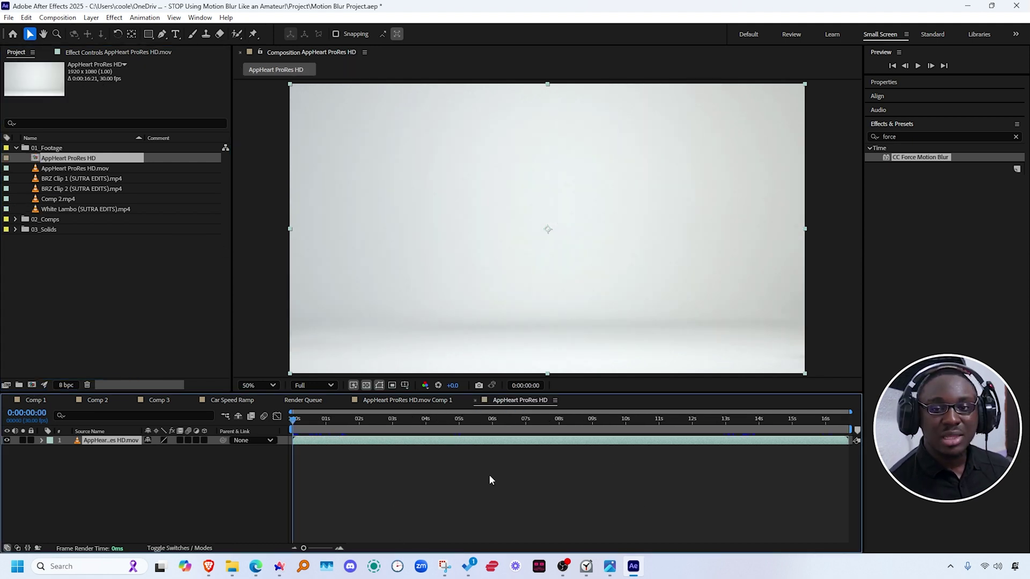
Apply CC Force Motion Blur to the AppHeart ProRes HD.mov layer and inspect the blender at 0:00:05:02.
left_click(29, 547)
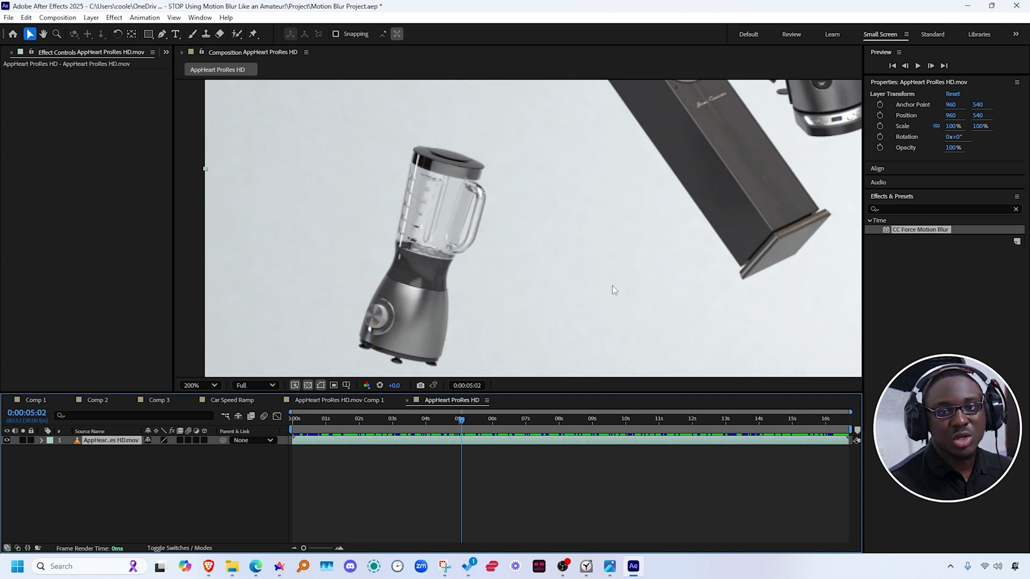
left_click_drag(890, 230, 428, 437)
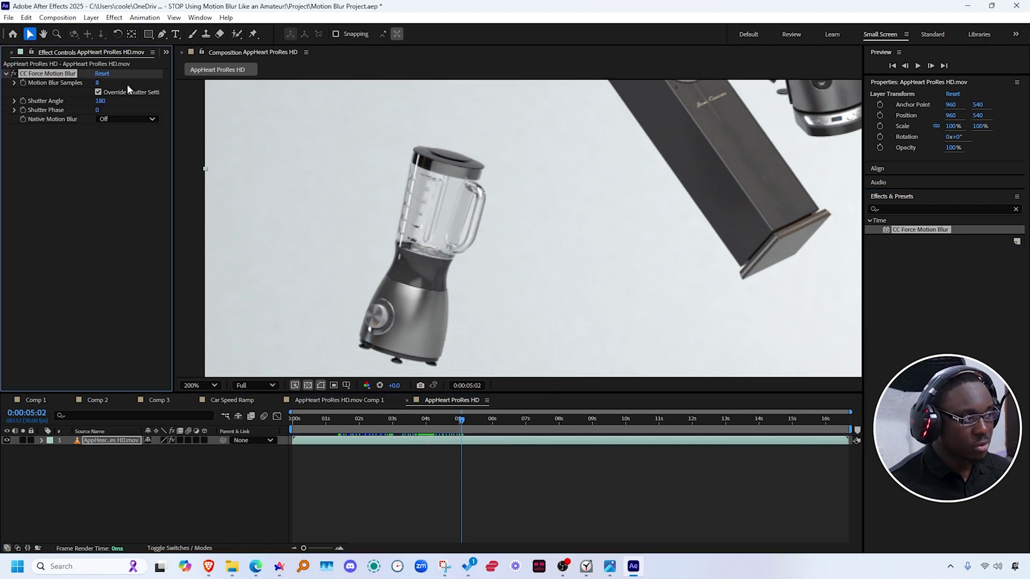
scroll(469, 237, "down", 4)
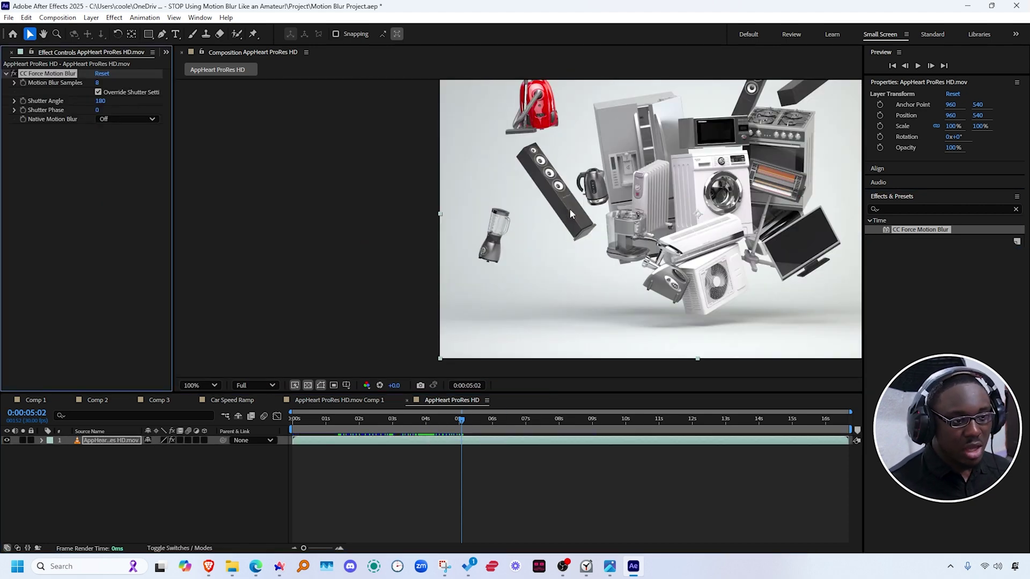
scroll(516, 230, "up", 4)
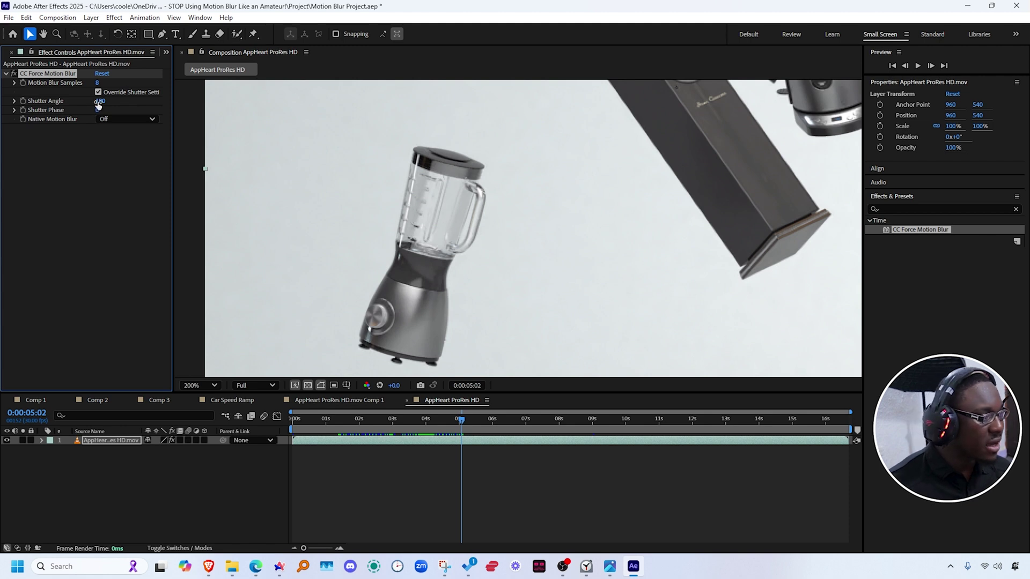
Set the footage layer's CC Force Motion Blur shutter angle to 221 and its motion blur samples to 17.
left_click_drag(100, 101, 159, 101)
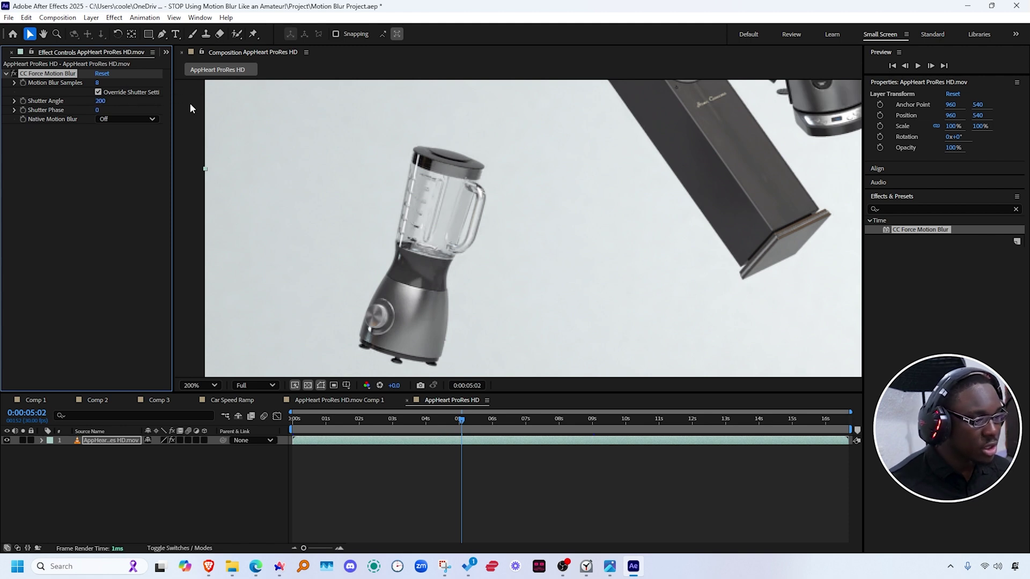
left_click_drag(364, 191, 386, 193)
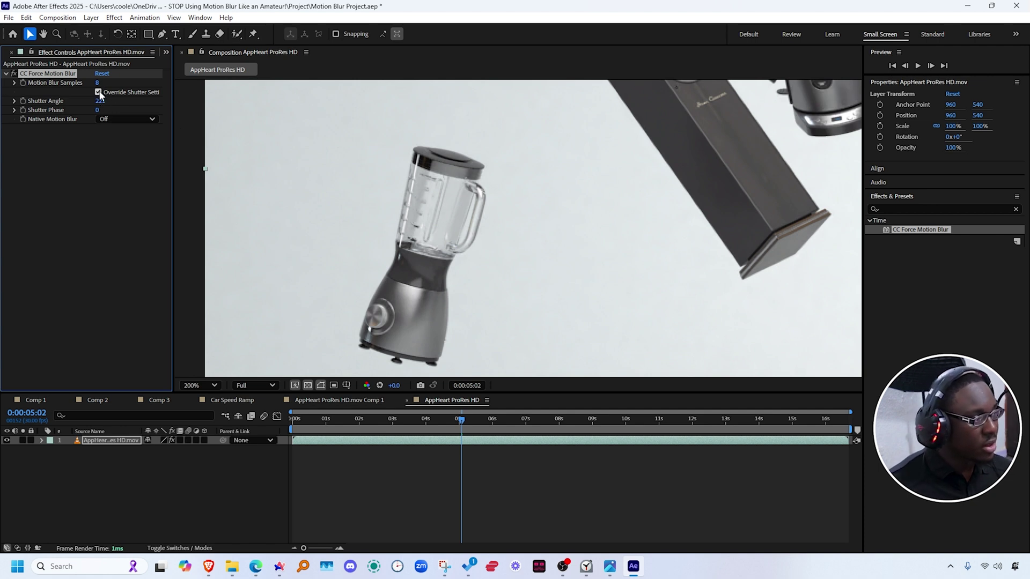
left_click_drag(97, 83, 426, 216)
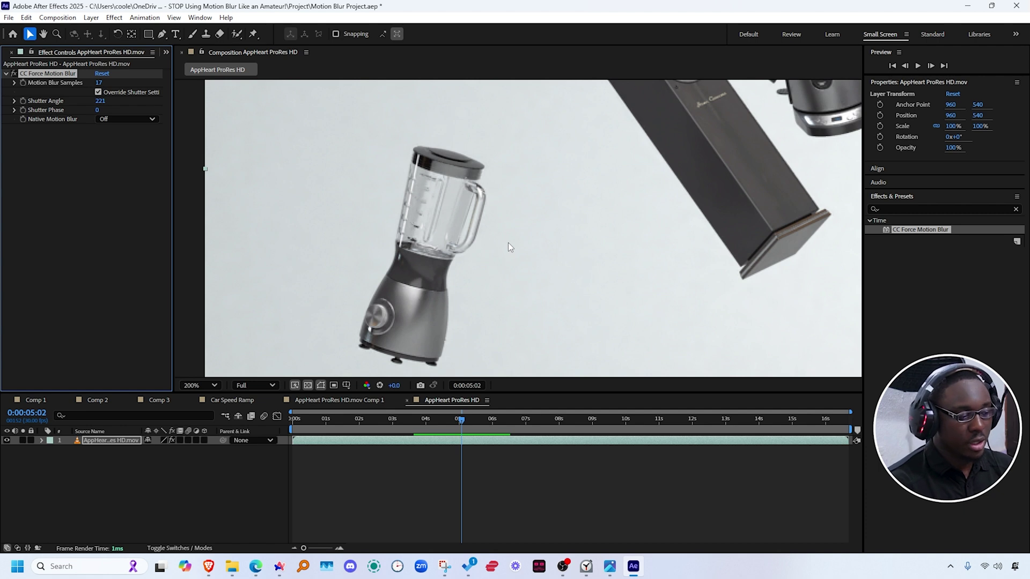
key("ctrl+shift+a")
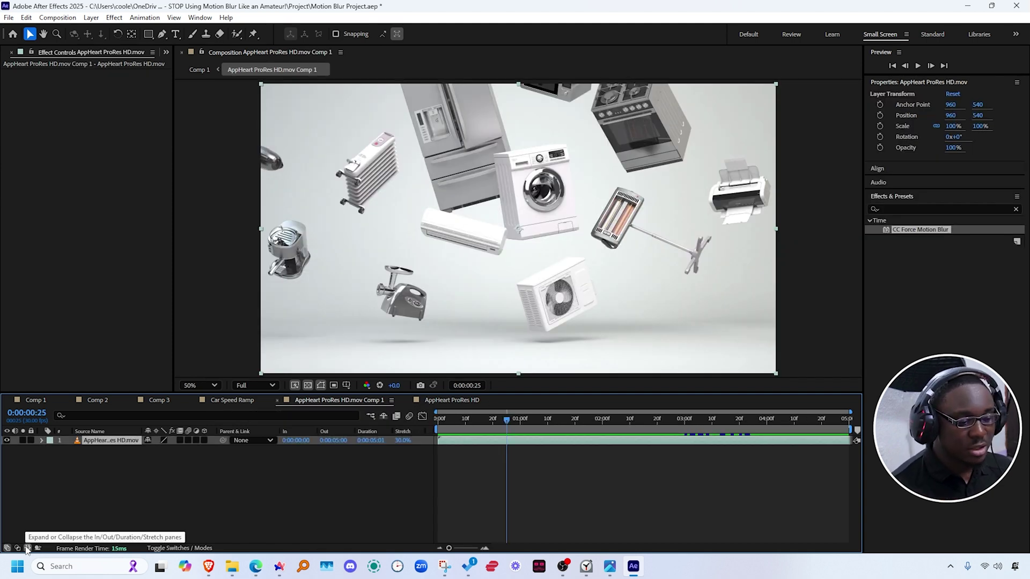
Apply CC Force Motion Blur to the AppHeart ProRes HD.mov layer and inspect the appliances' blur at 0:00:00:26.
left_click_drag(908, 230, 360, 439)
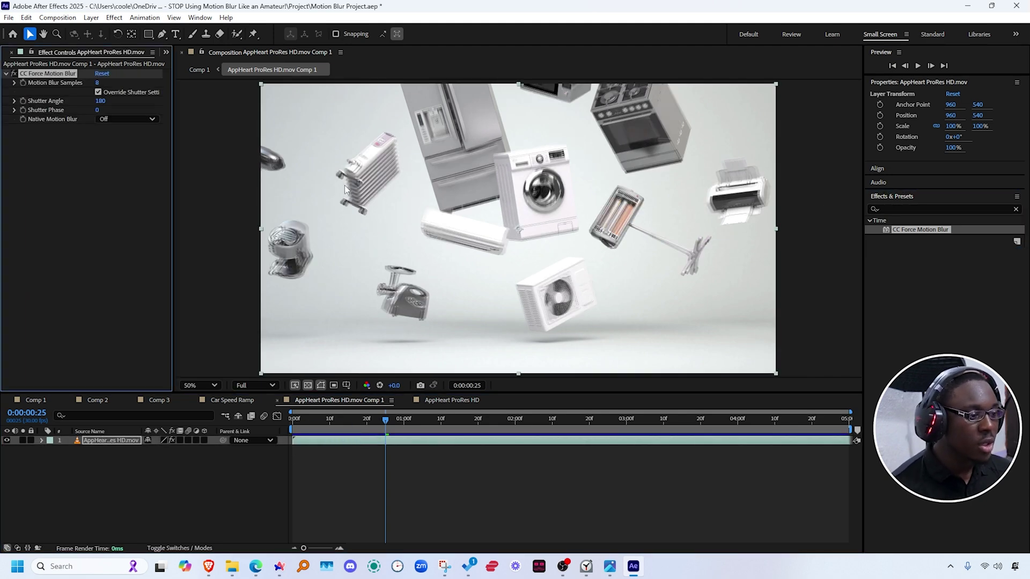
key("period")
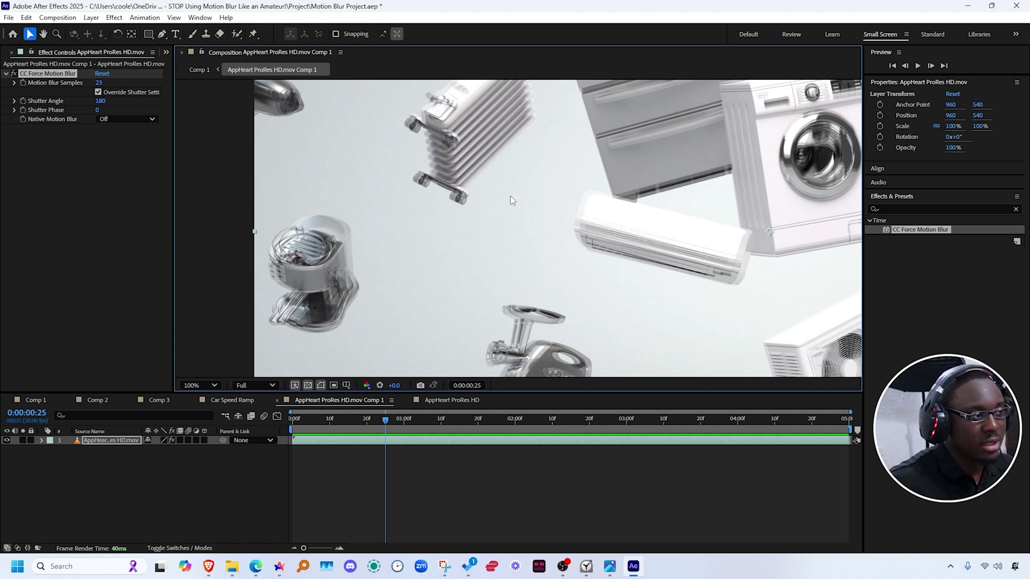
key("Page_Down")
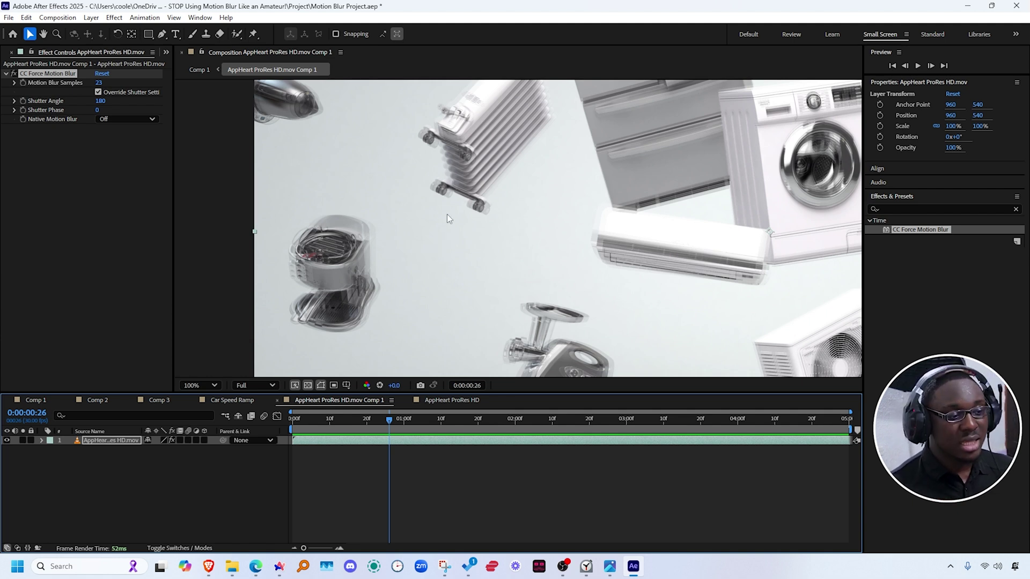
scroll(468, 178, "up", 1)
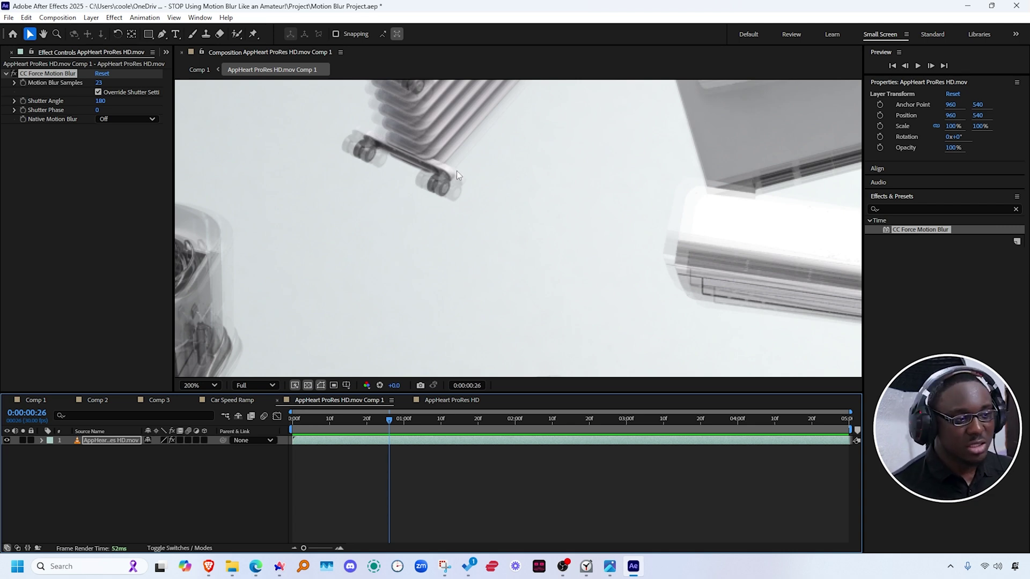
Set the footage layer's motion blur samples to 70, and remove CC Force Motion Blur from the layer.
left_click_drag(98, 83, 121, 75)
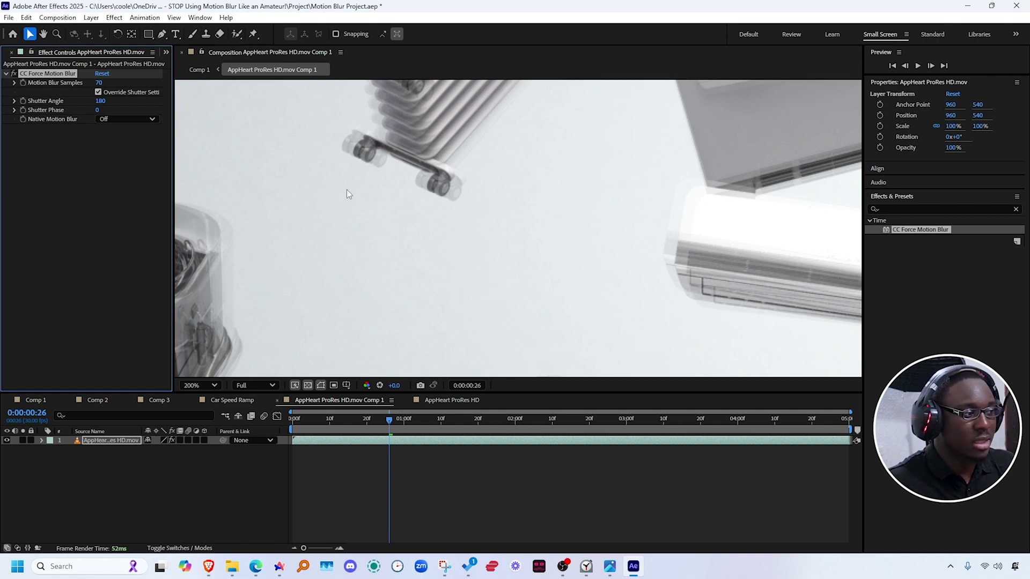
key("Delete")
left_click(239, 471)
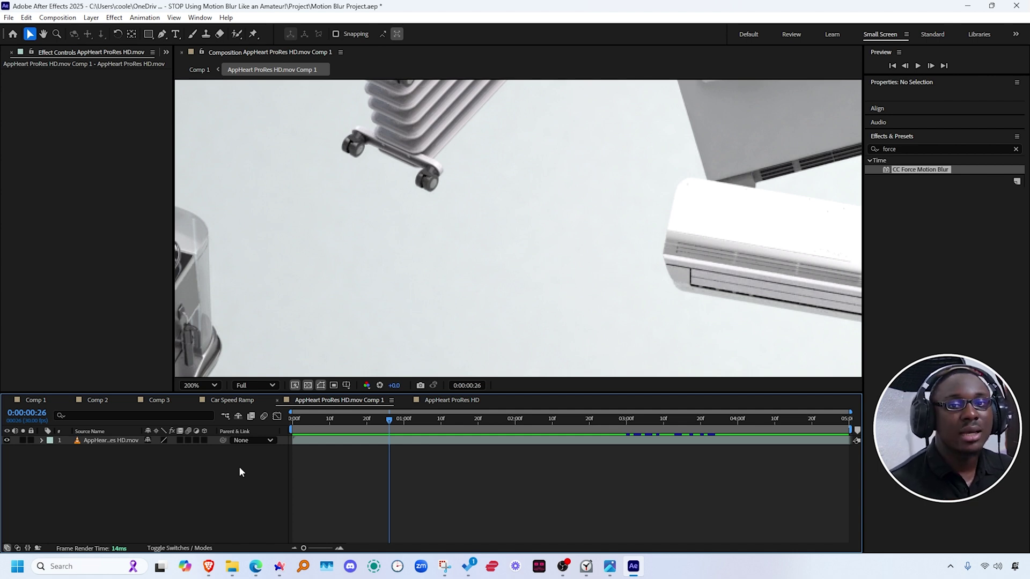
Switch to Comp 1 and try CC Force Motion Blur on the nested AppHeart composition layer.
left_click(225, 416)
left_click(142, 417)
left_click(206, 476)
left_click_drag(920, 169, 118, 439)
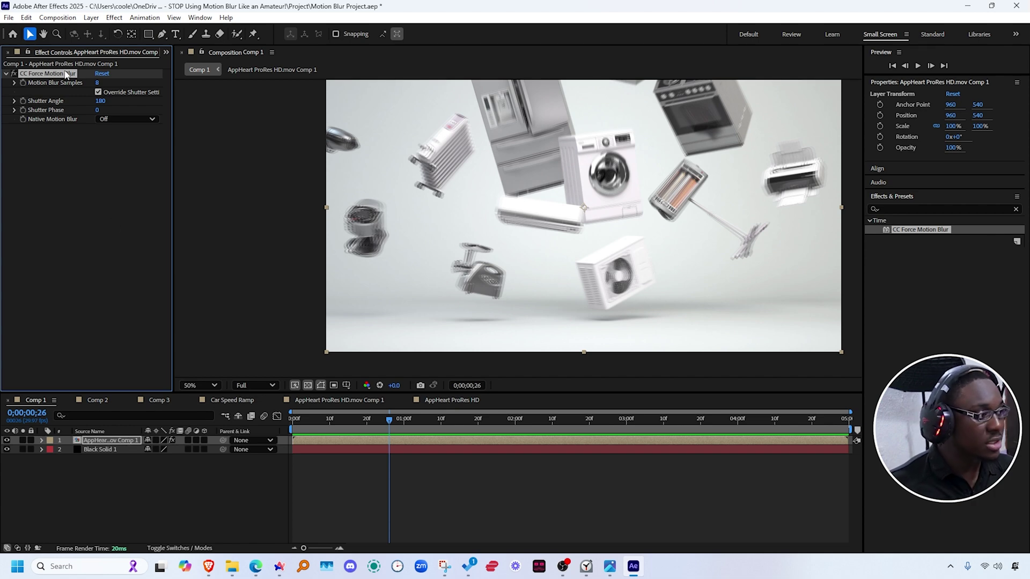
left_click(140, 465)
Create an adjustment layer above the nested appliance composition in Comp 1 and apply CC Force Motion Blur to it.
right_click(140, 464)
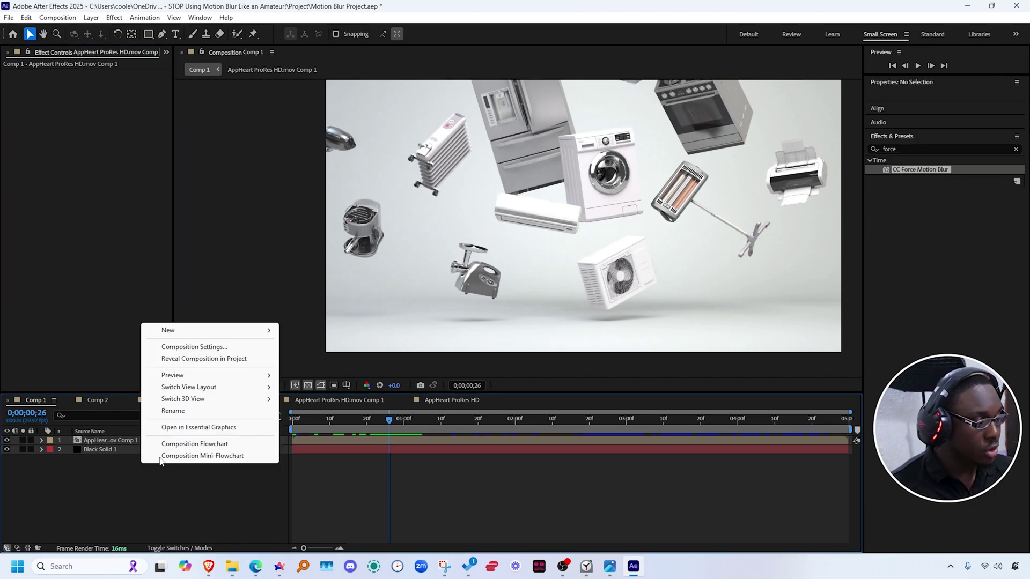
mouse_move(209, 333)
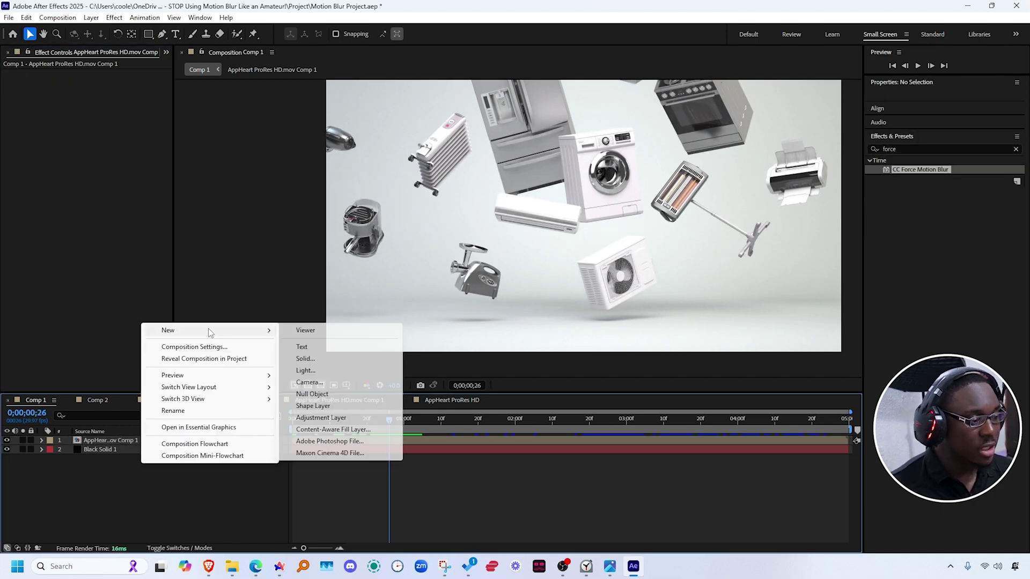
left_click(336, 417)
left_click_drag(896, 229, 116, 441)
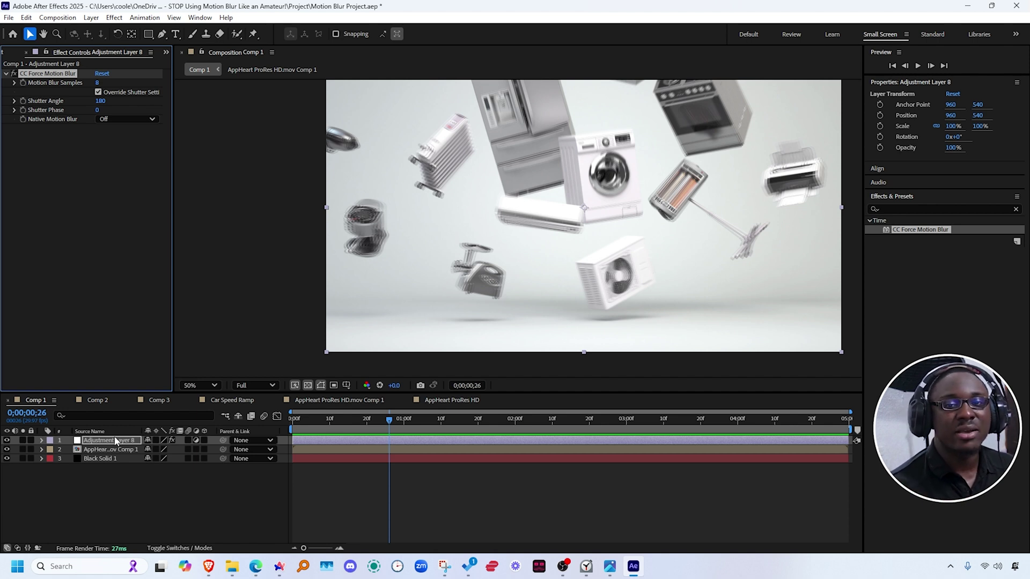
Replace the adjustment layer's CC Force Motion Blur effect with Pixel Motion Blur.
key("Delete")
left_click(214, 491)
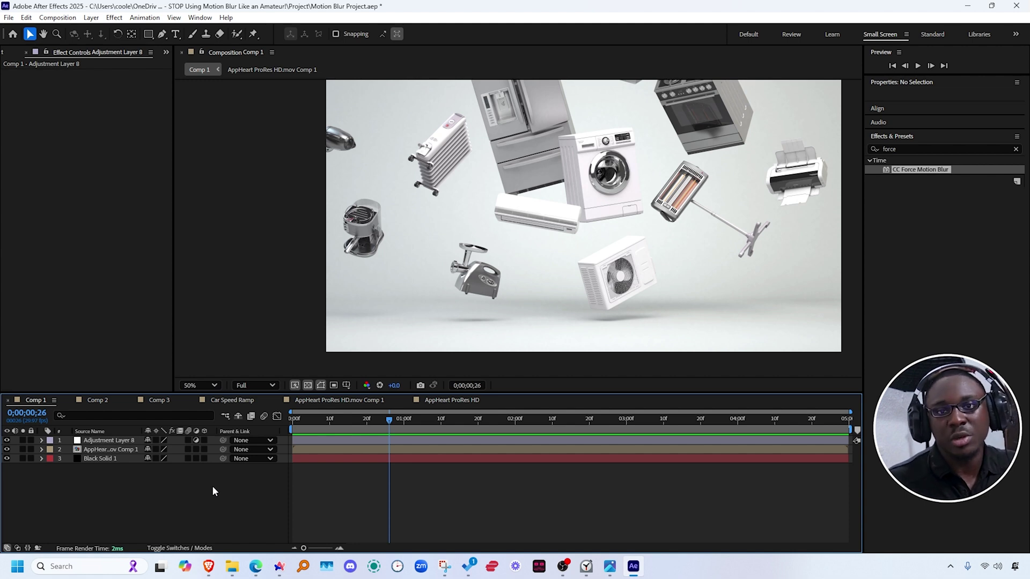
left_click(914, 150)
left_click(914, 150)
left_click_drag(914, 150, 880, 154)
type("p")
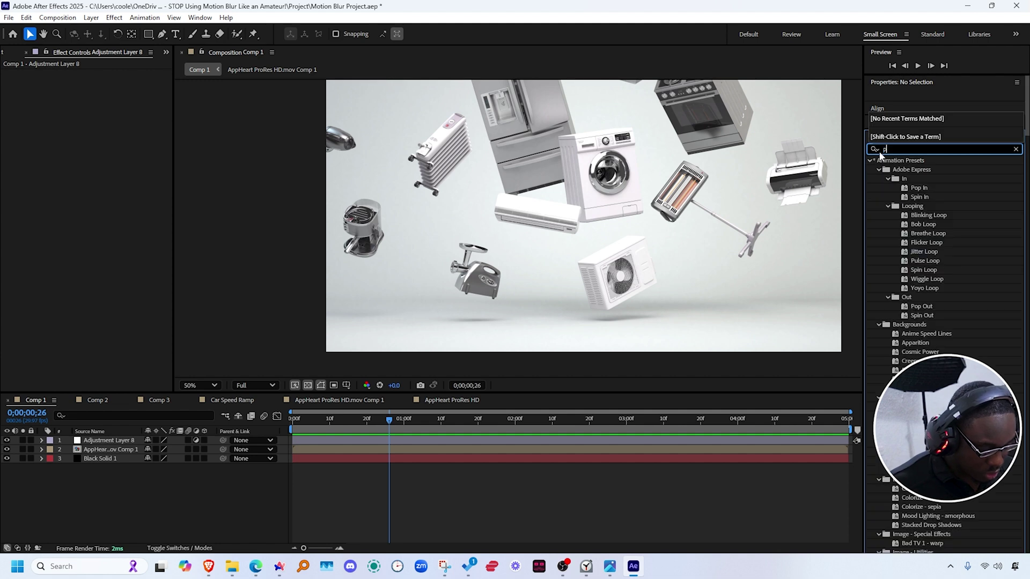
type("ixel motion")
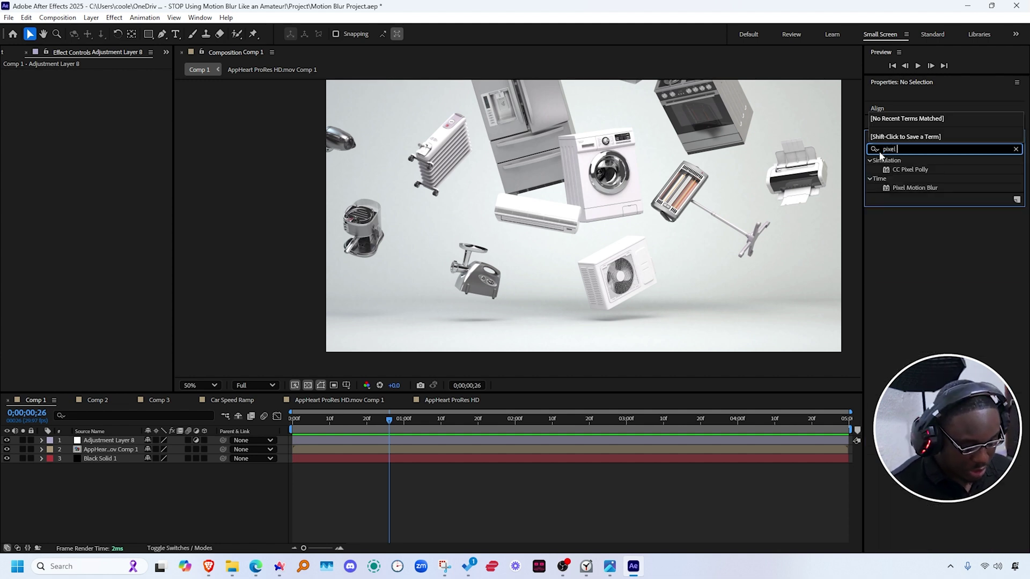
left_click(914, 169)
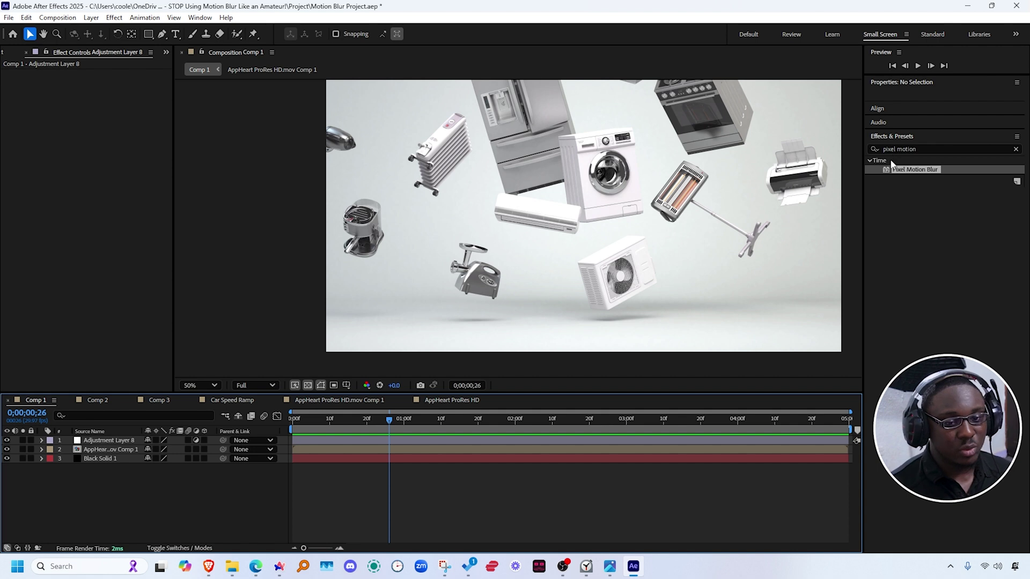
left_click_drag(894, 170, 118, 441)
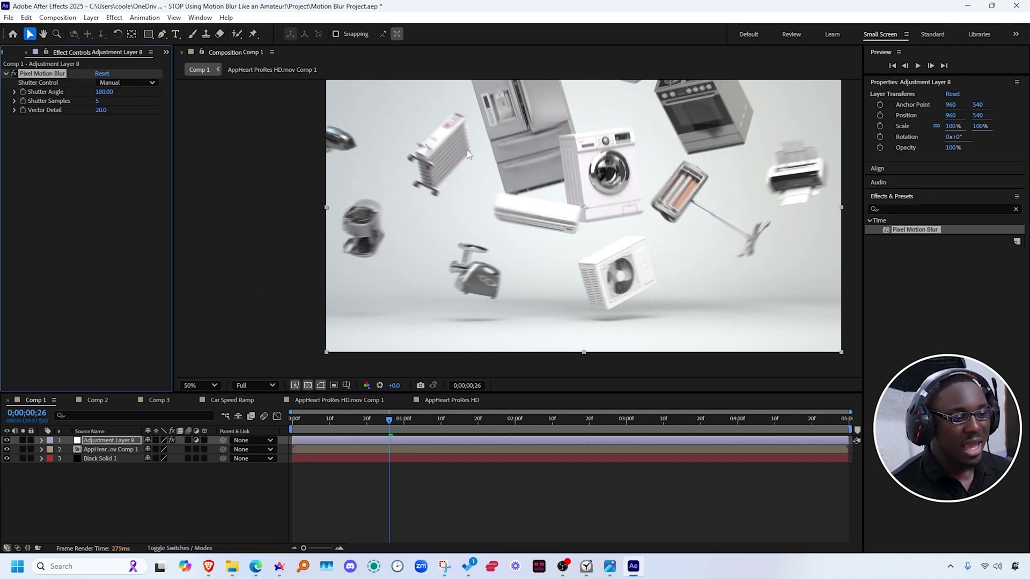
Set the adjustment layer's Pixel Motion Blur shutter samples to 20.
scroll(429, 172, "up", 4)
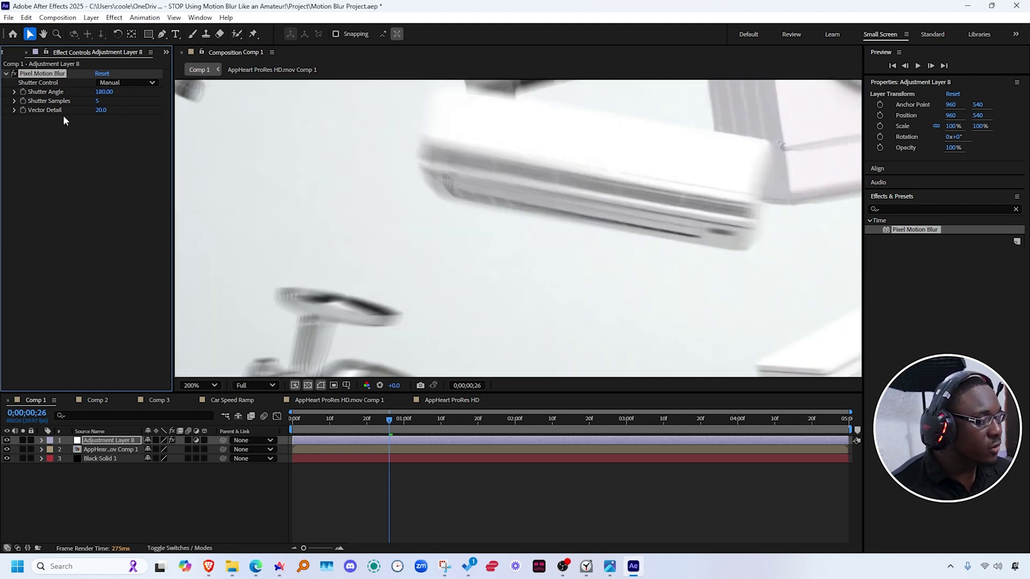
left_click_drag(99, 105, 110, 103)
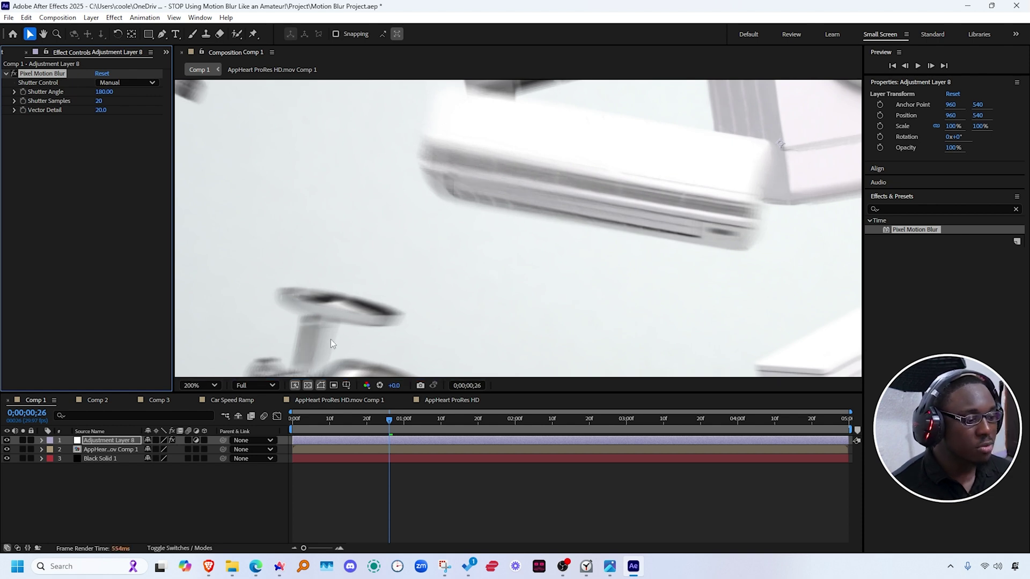
left_click(119, 222)
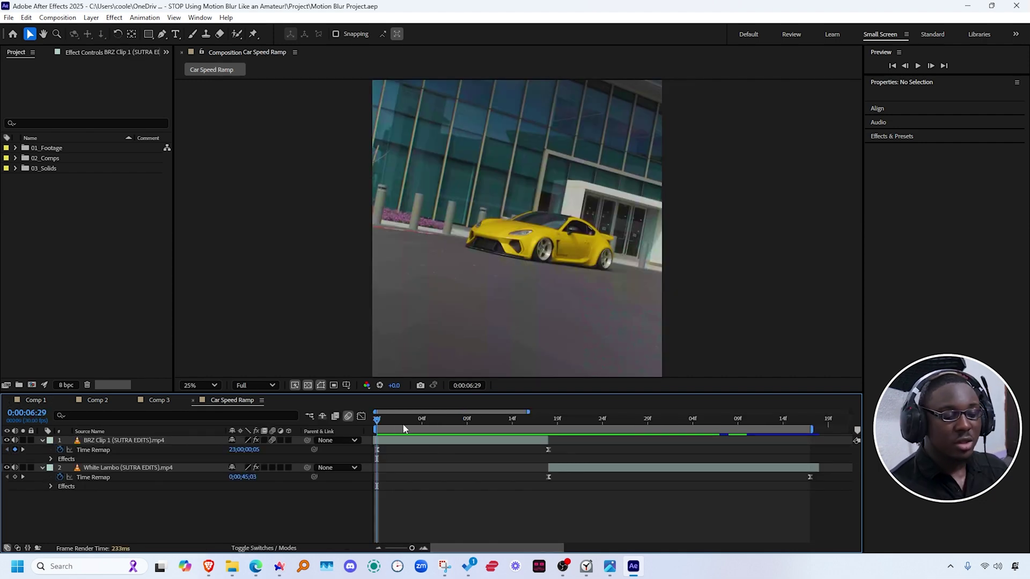
Preview the Car Speed Ramp composition and scrub through the start of the BRZ clip to 0:00:07:02.
left_click_drag(403, 423, 427, 455)
key("Home")
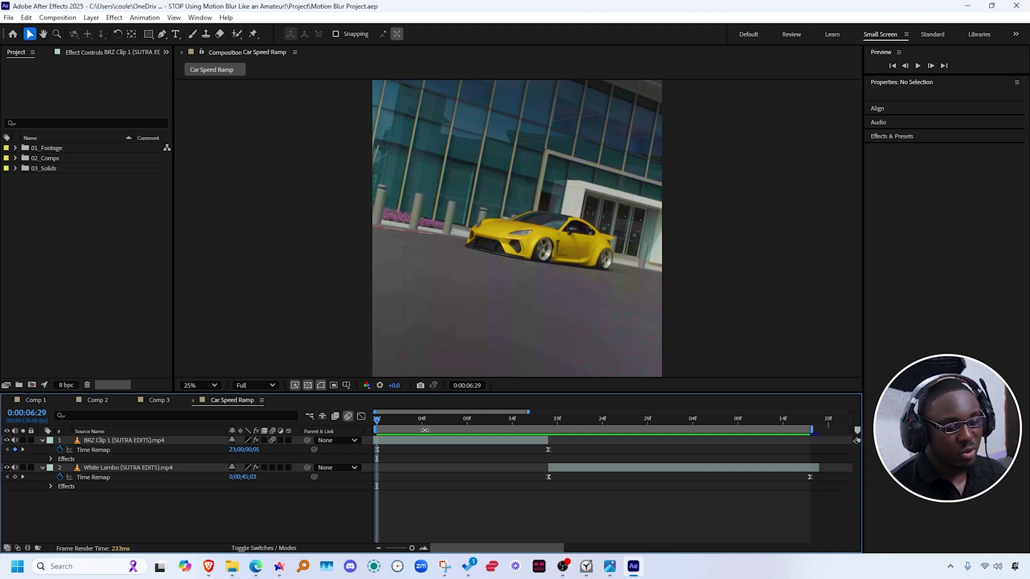
key("space")
left_click(383, 428)
left_click_drag(383, 428, 403, 424)
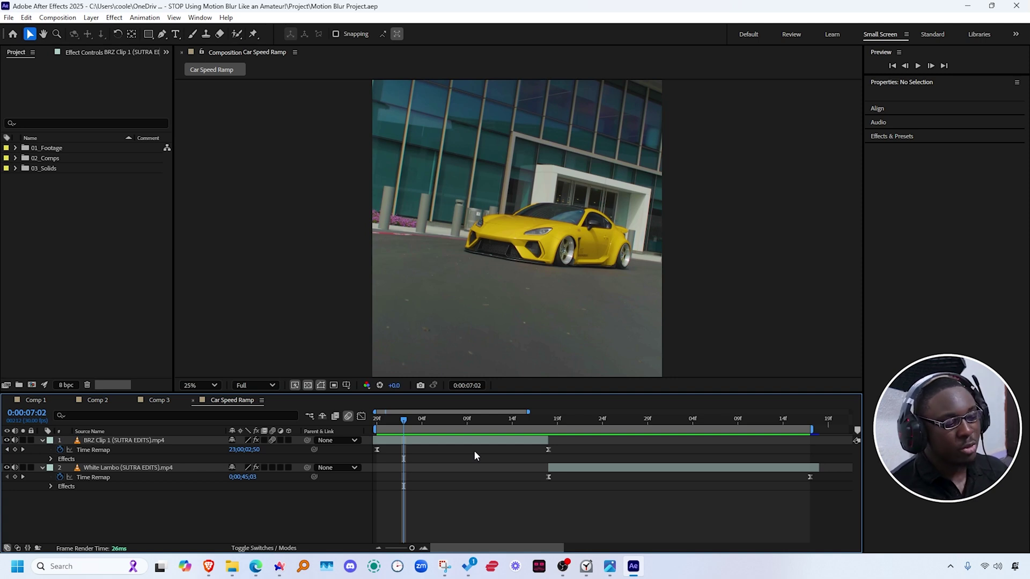
Apply CC Force Motion Blur to the BRZ Clip 1 layer and inspect the yellow car at 0:00:07:00.
left_click(891, 136)
left_click_drag(918, 170, 423, 439)
key("Page_Up")
key("Page_Up")
scroll(459, 212, "up", 2)
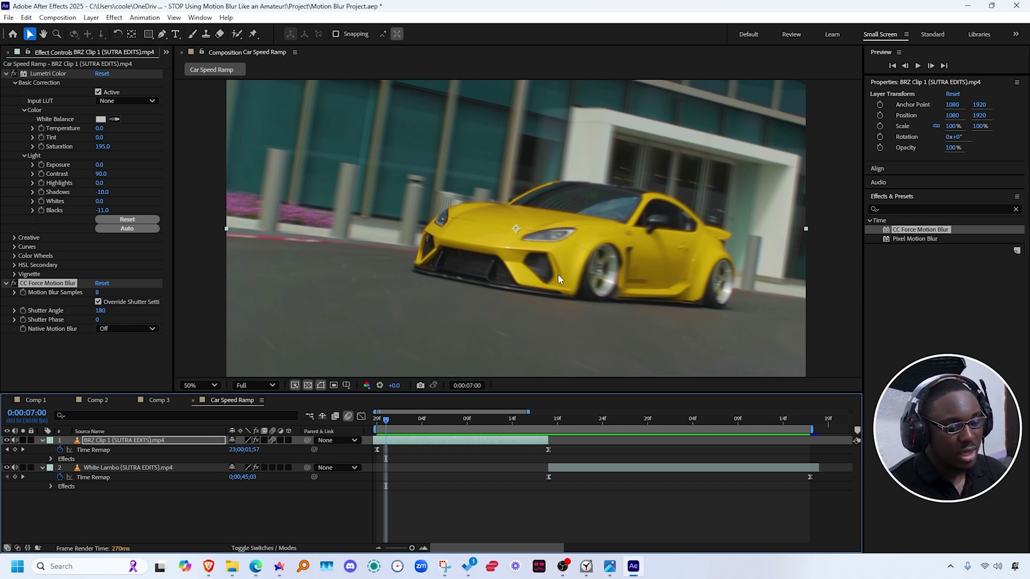
Show the BRZ clip's Time Remap curve in the graph editor and step through the speed ramp to 0:00:07:17 and back.
left_click(364, 450)
left_click(361, 416)
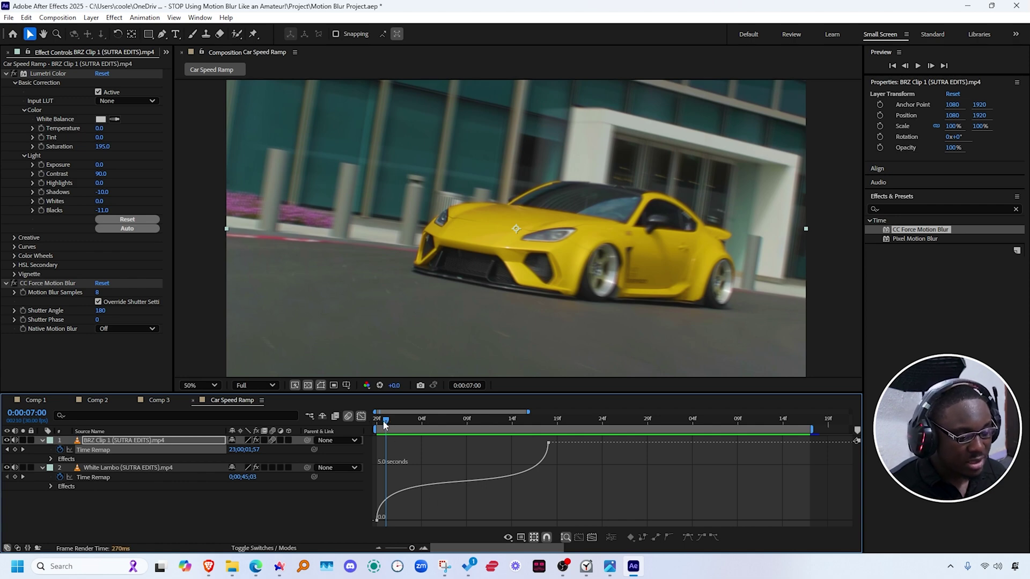
left_click_drag(386, 422, 407, 430)
key("Page_Down")
key("Page_Down")
key("Page_Down")
key("Page_Down")
key("Page_Down")
key("Page_Down")
key("Page_Down")
key("Page_Down")
key("Page_Down")
key("Page_Down")
key("Page_Down")
key("Page_Down")
key("Page_Down")
key("Page_Down")
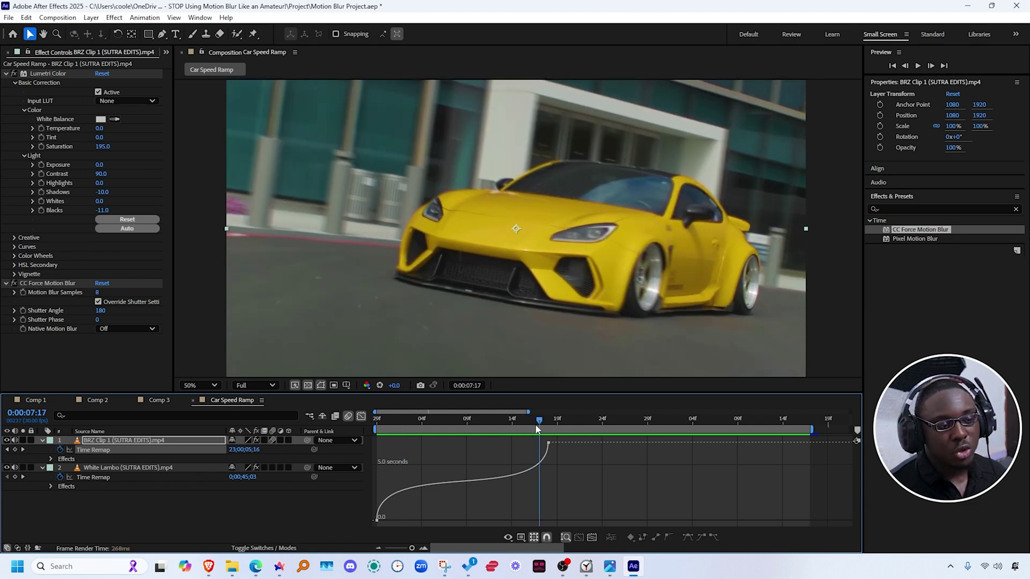
left_click_drag(427, 426, 368, 417)
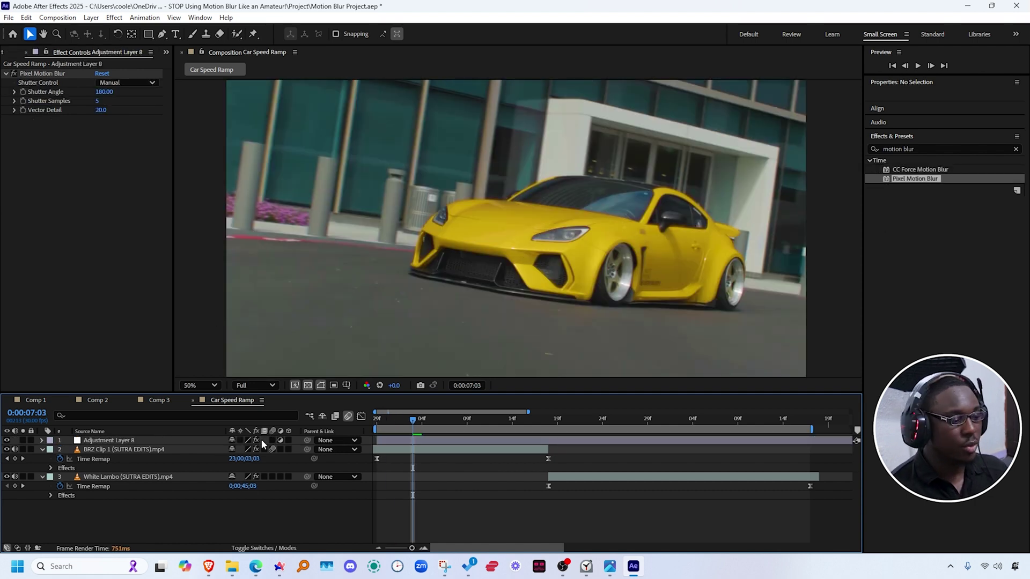
Examine the adjustment layer's Pixel Motion Blur settings and scrub the car footage around 0:00:07:01.
left_click(135, 441)
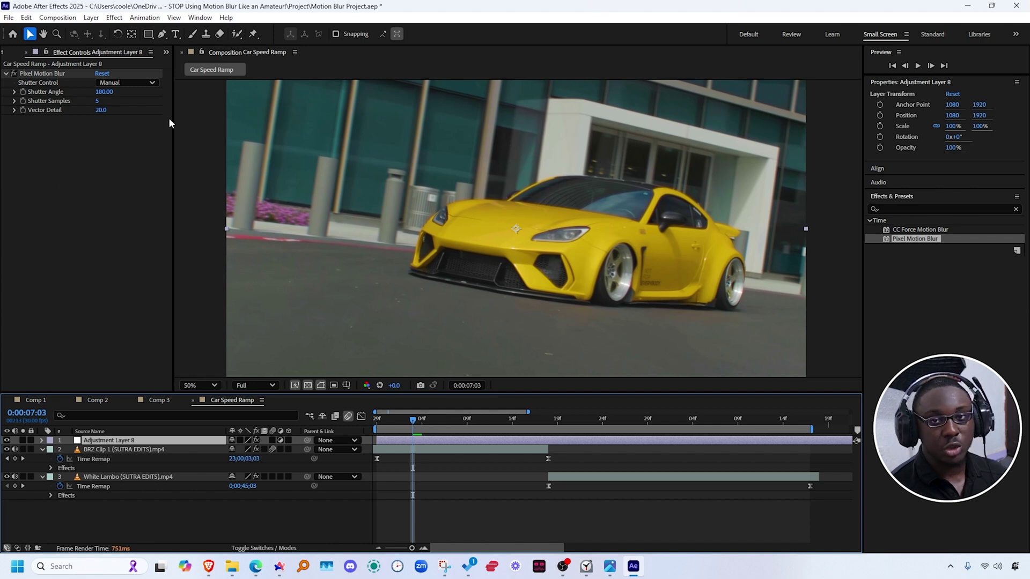
left_click_drag(412, 421, 395, 421)
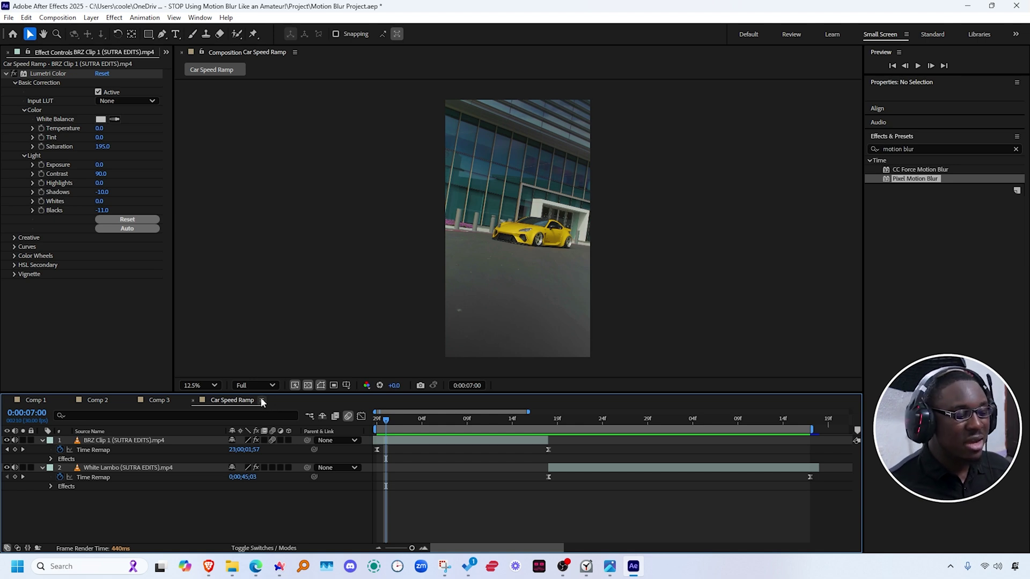
left_click(262, 401)
left_click(269, 489)
left_click_drag(408, 418, 395, 422)
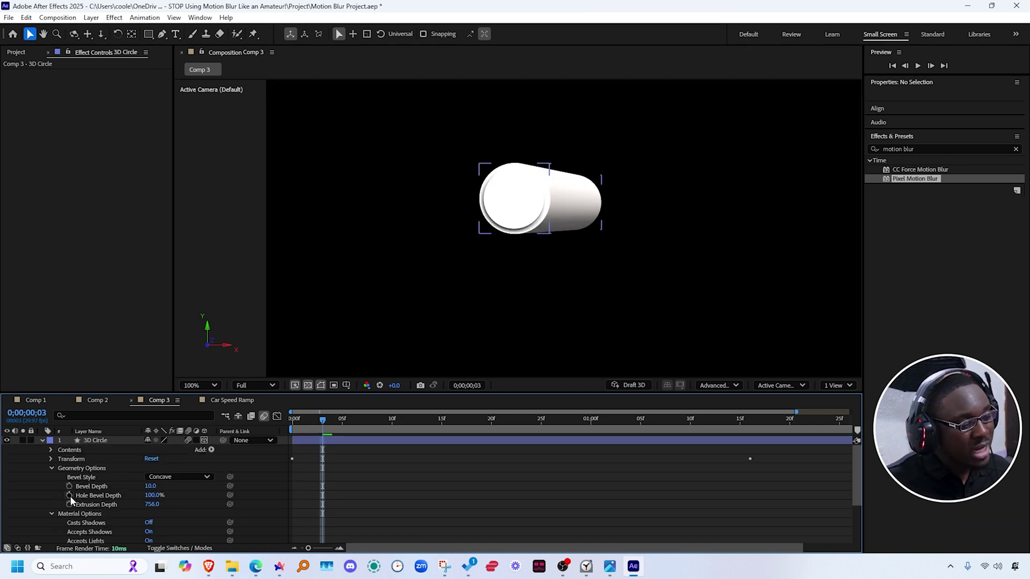
Set the 3D Circle's extrusion depth to 624 in Comp 3 and look over the available 3D renderers.
left_click_drag(154, 503, 198, 484)
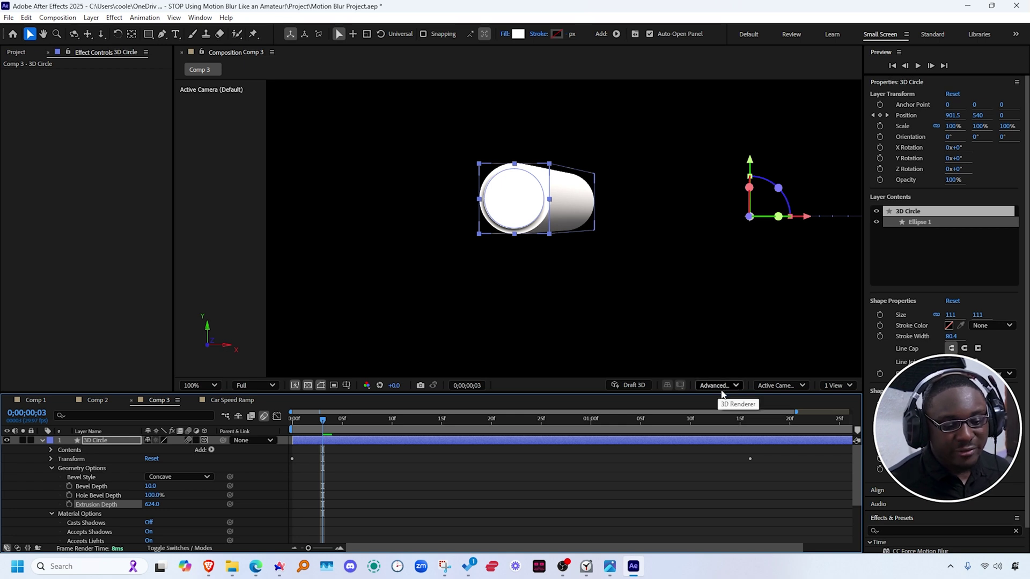
left_click(736, 386)
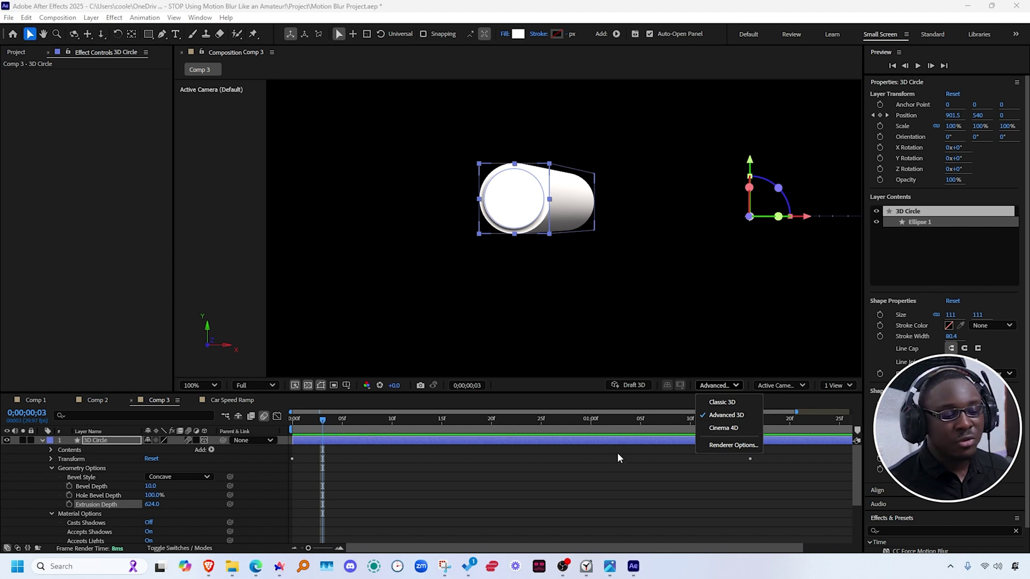
left_click(490, 469)
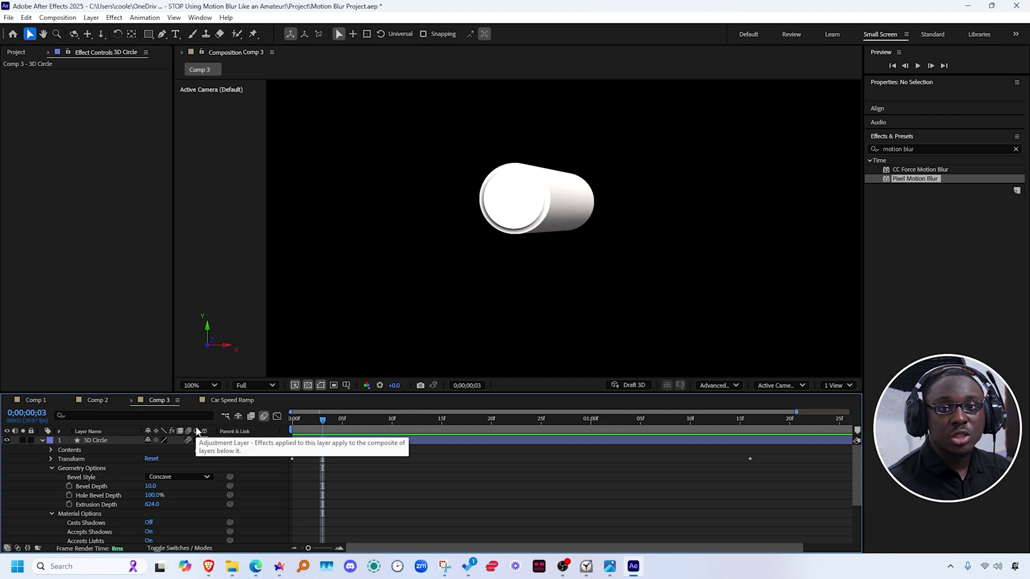
Compare the features disabled by the Advanced 3D and Cinema 4D renderers in Comp 3's composition settings, then cancel the dialog.
left_click(177, 401)
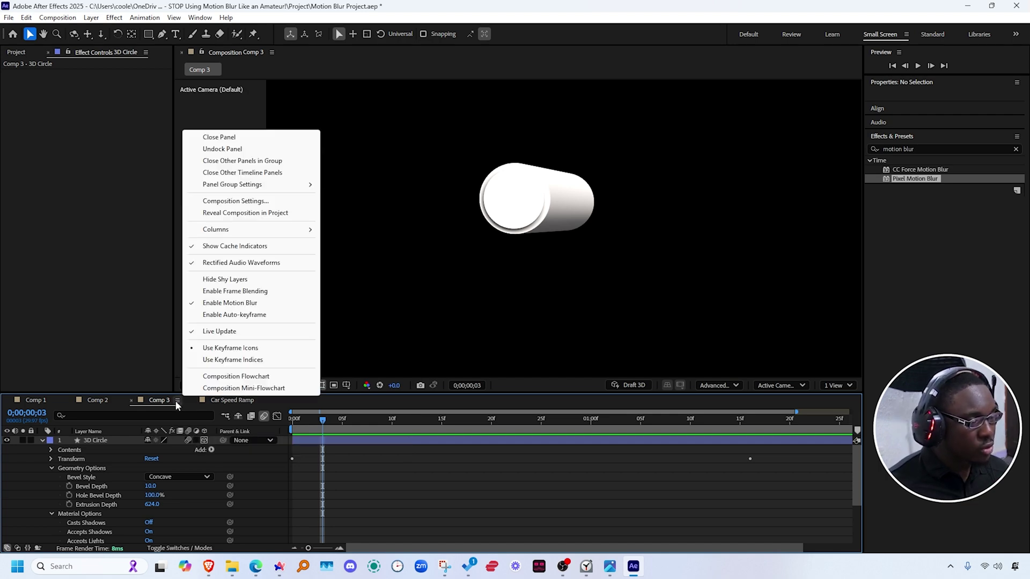
left_click(222, 201)
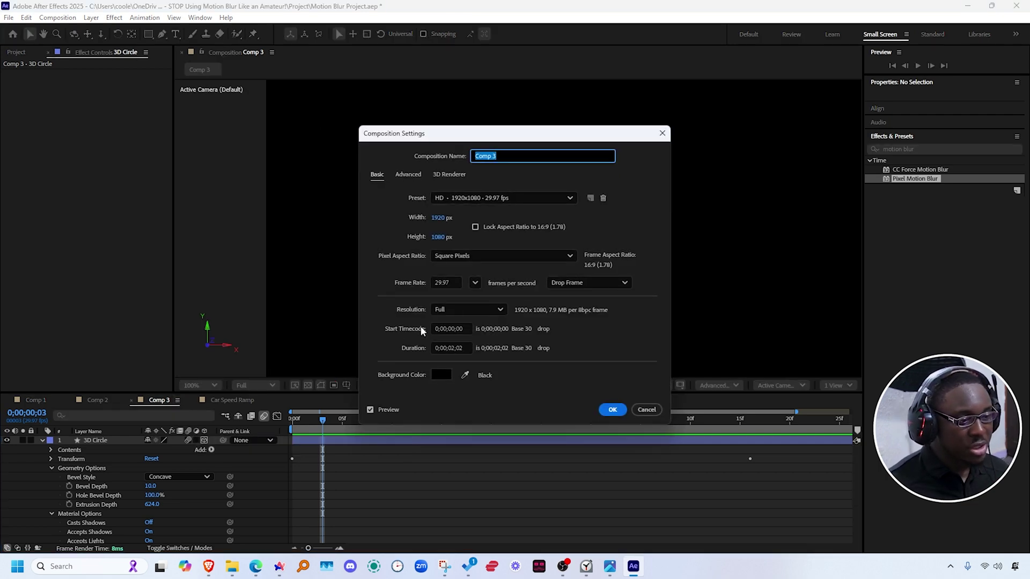
left_click(443, 176)
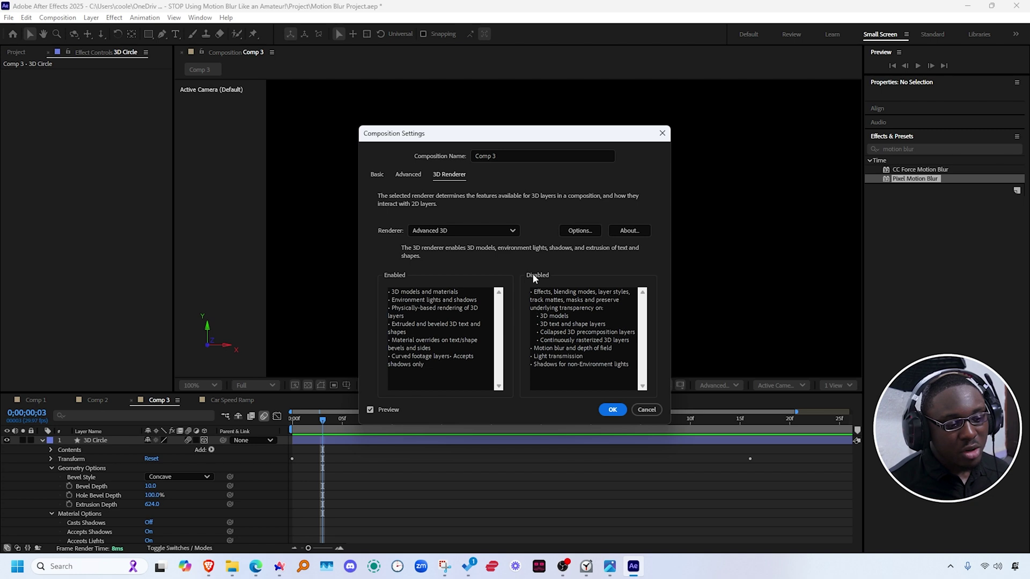
left_click_drag(613, 348, 523, 348)
scroll(439, 228, "up", 1)
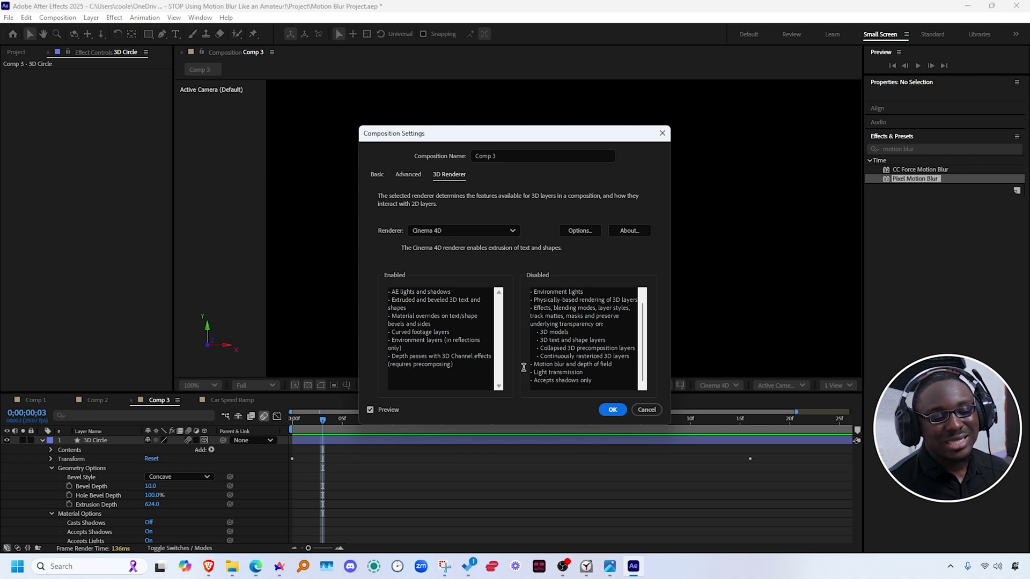
left_click_drag(527, 369, 524, 359)
left_click(647, 410)
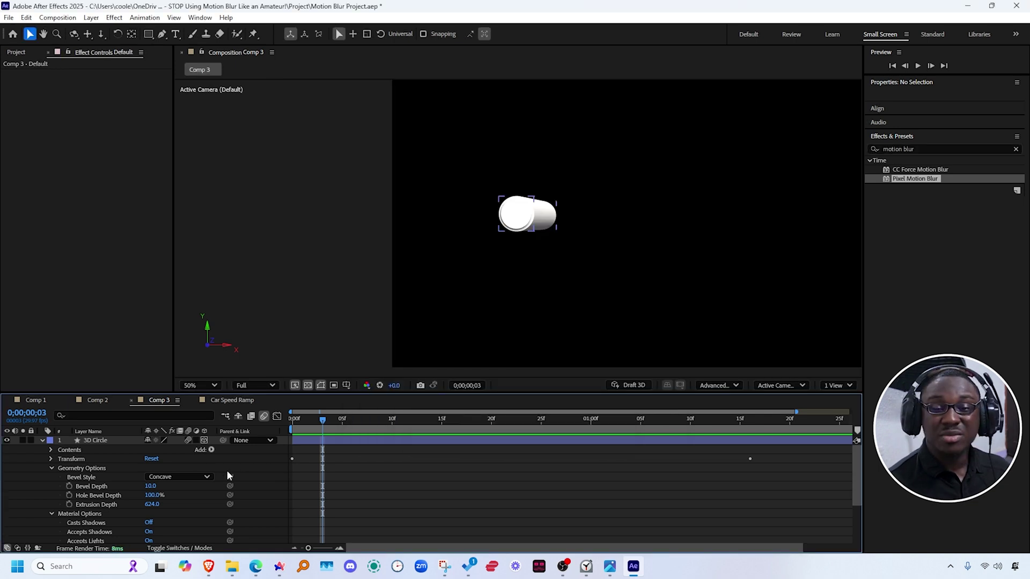
Scrub the 3D Circle's motion near the start of Comp 3, deselect the layer, and look over the 3D renderer choices.
left_click_drag(336, 421, 226, 421)
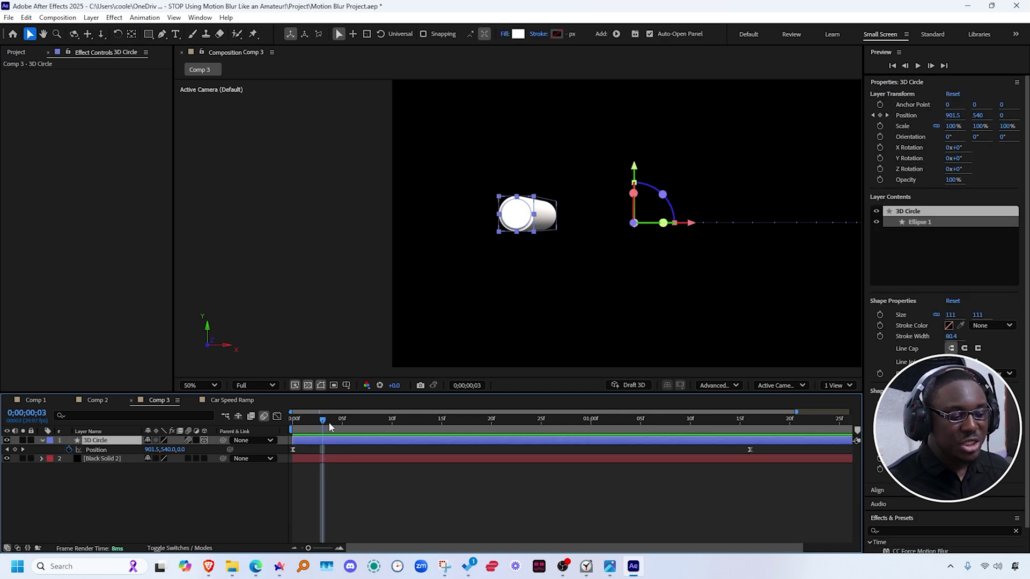
left_click_drag(287, 426, 314, 412)
key("F2")
left_click(593, 443)
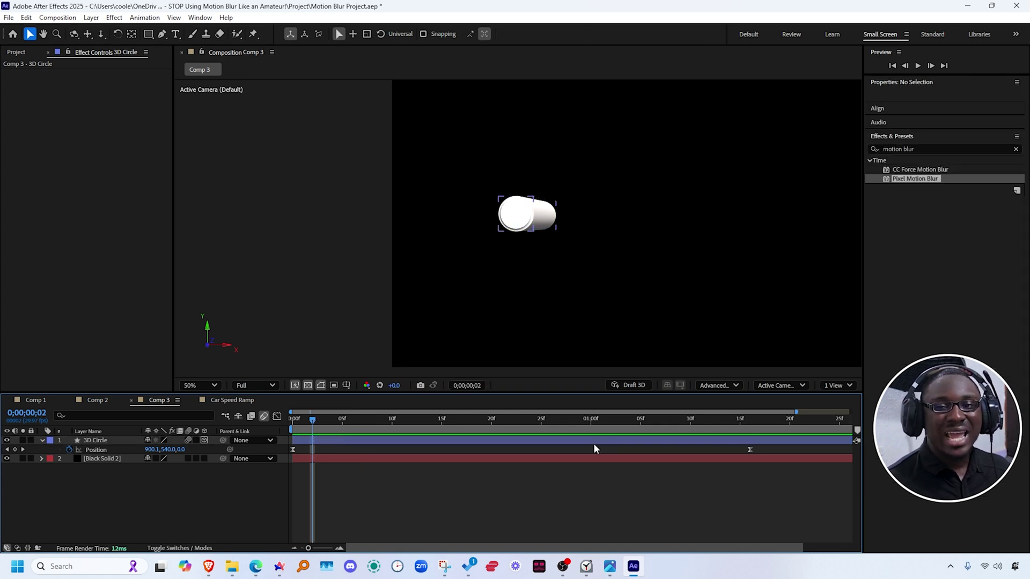
left_click(717, 387)
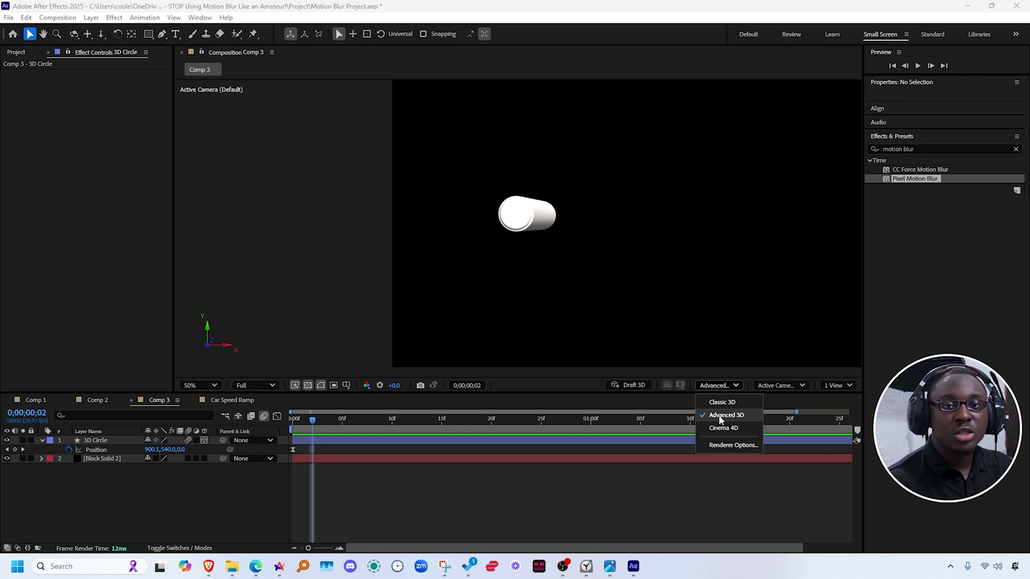
Add an adjustment layer to Comp 3 and apply CC Force Motion Blur to it.
right_click(186, 357)
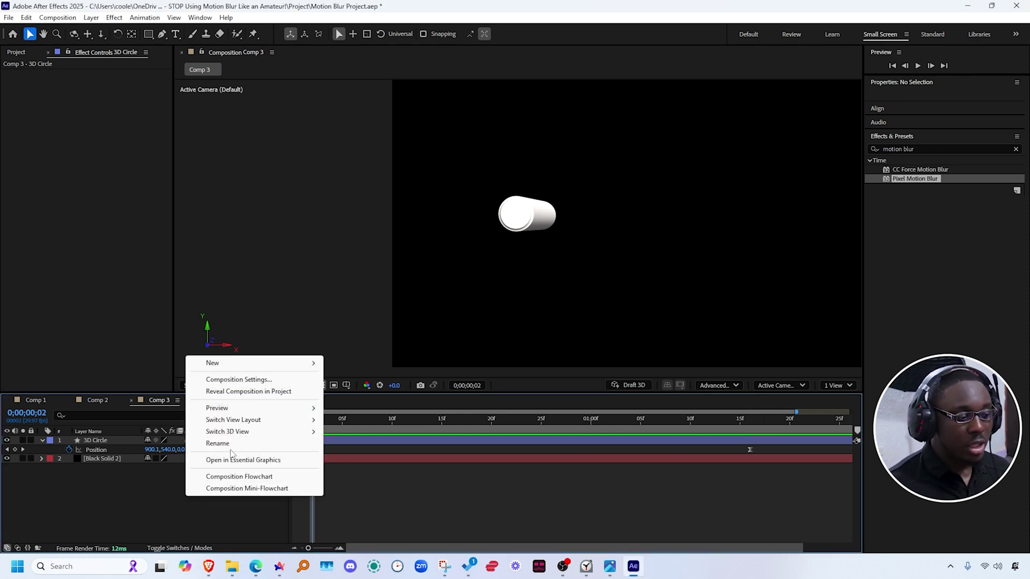
mouse_move(266, 363)
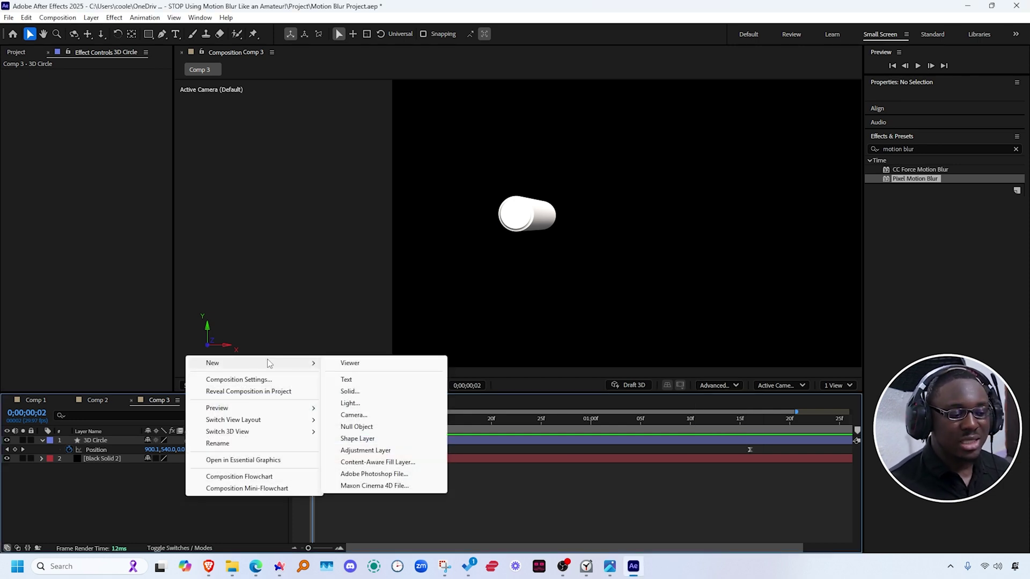
left_click(393, 451)
left_click(909, 231)
left_click_drag(909, 235, 601, 404)
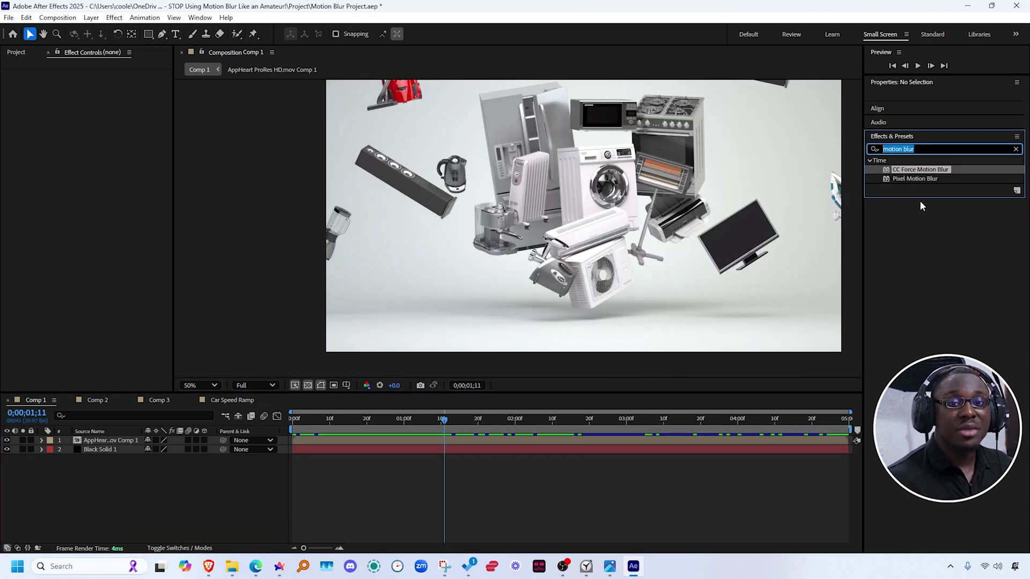
Try Directional Blur on Comp 1's AppHeart precomp layer with the direction set to 107°.
type("direct")
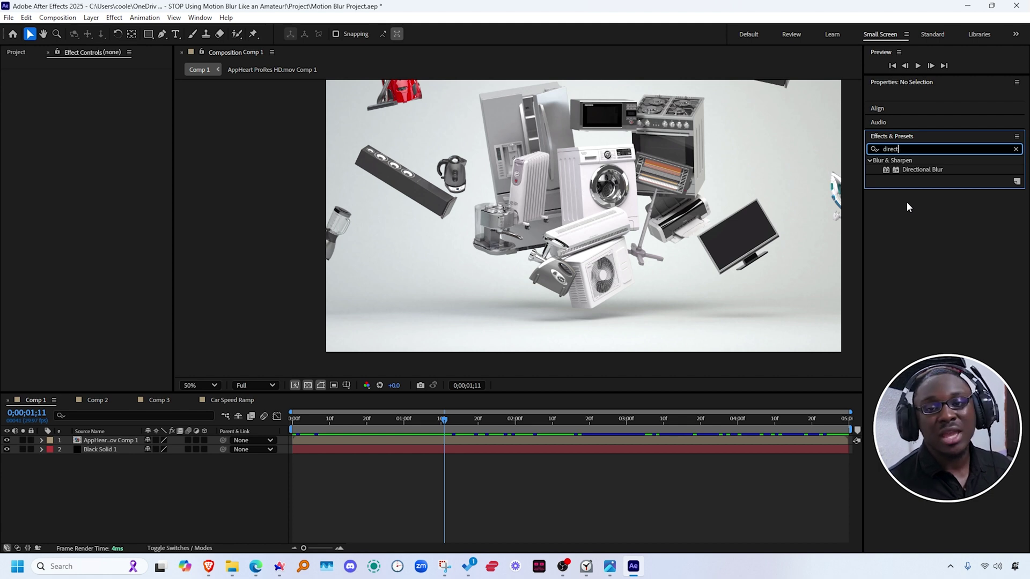
left_click_drag(898, 170, 114, 440)
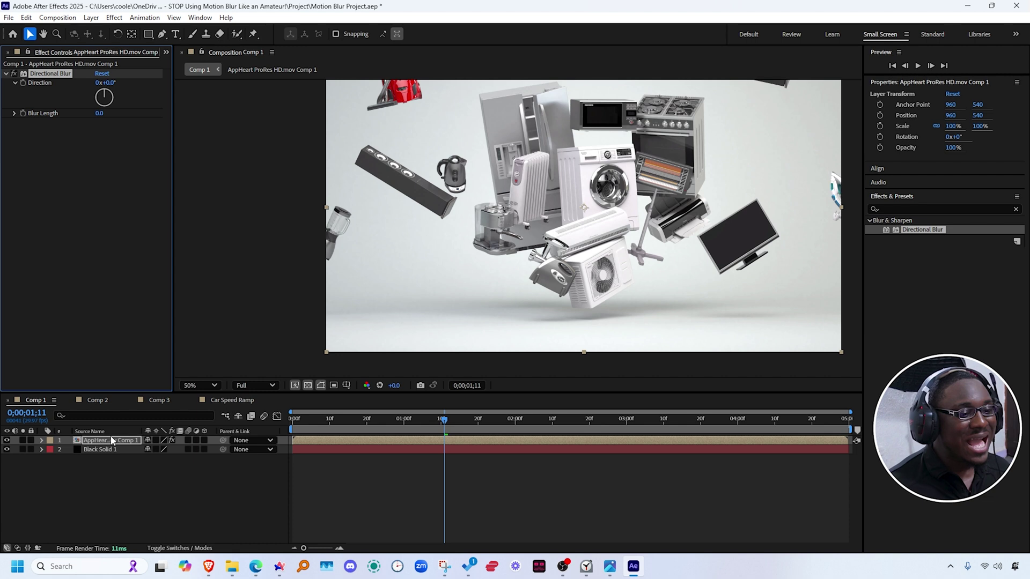
left_click(109, 83)
type("107")
key("Return")
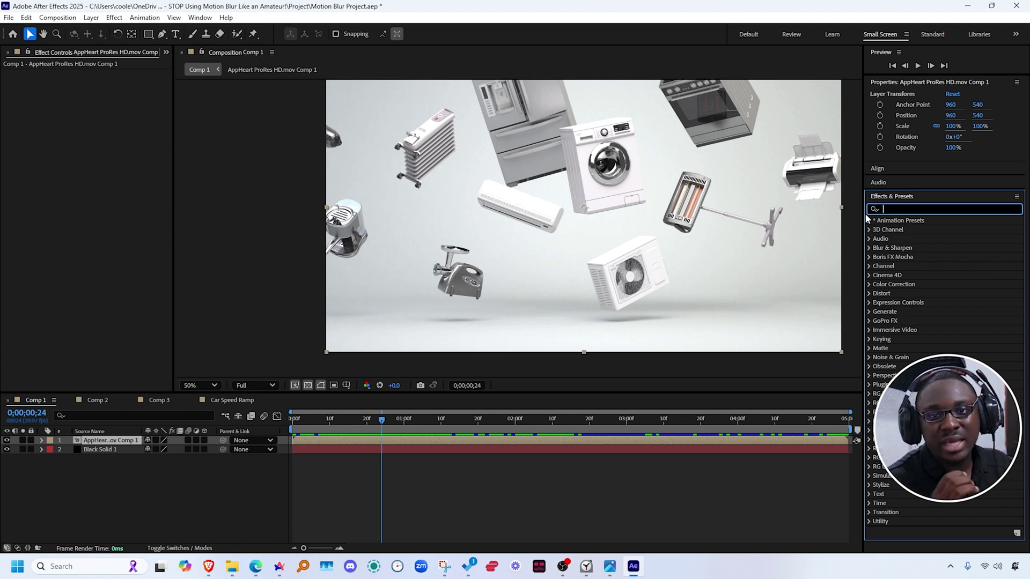
Apply CC Radial Blur to Comp 1's AppHeart precomp layer and adjust its blur amount.
type("radial")
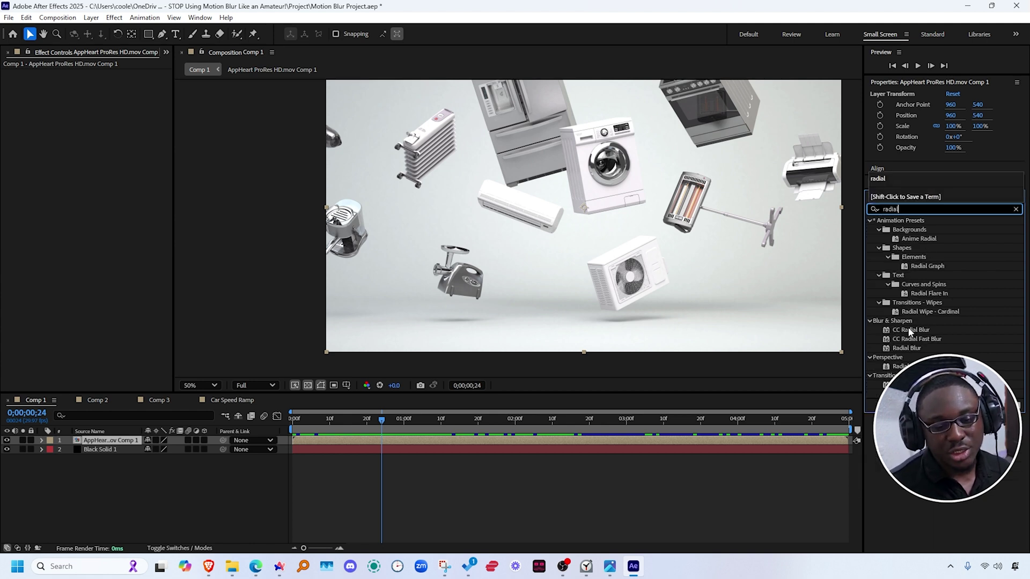
left_click_drag(892, 327, 313, 439)
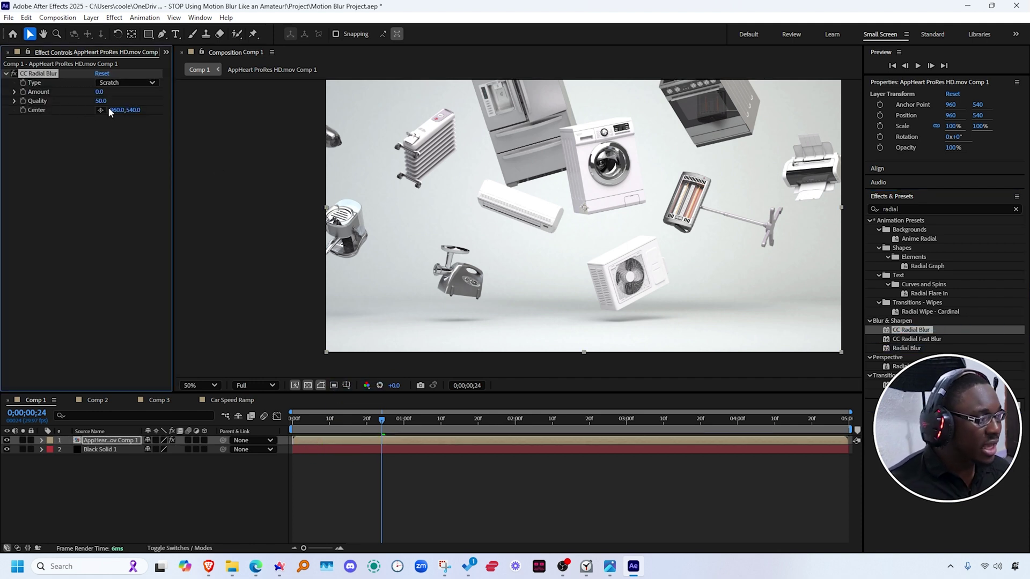
mouse_move(99, 91)
left_mouse_down()
mouse_move(128, 92)
mouse_move(99, 93)
mouse_move(115, 93)
mouse_move(108, 98)
left_mouse_up()
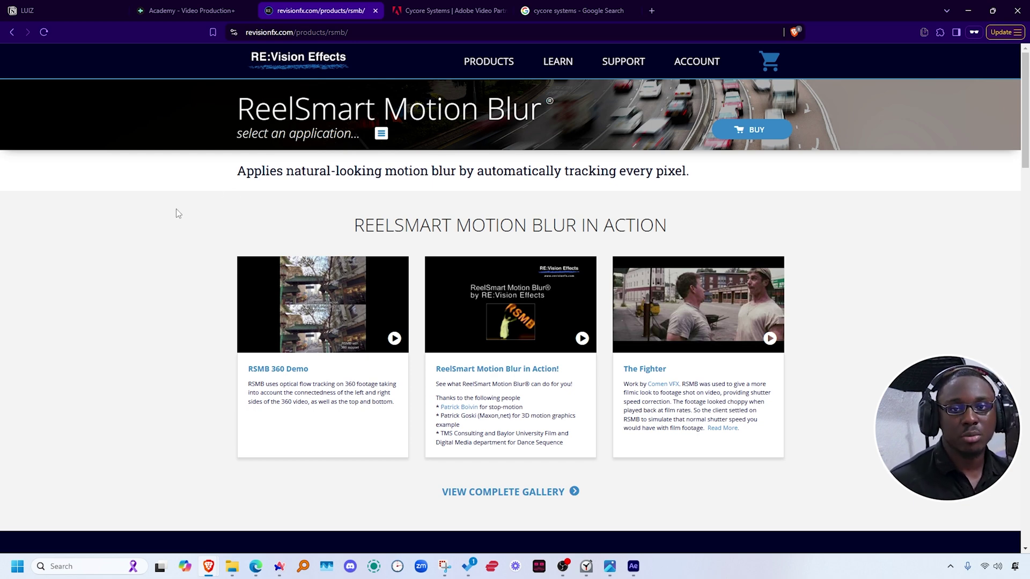
Examine the ReelSmart Motion Blur gallery and features, including the automatic pixel tracking description, on the RE:Vision Effects product page.
scroll(176, 208, "down", 5)
left_click_drag(251, 397, 326, 407)
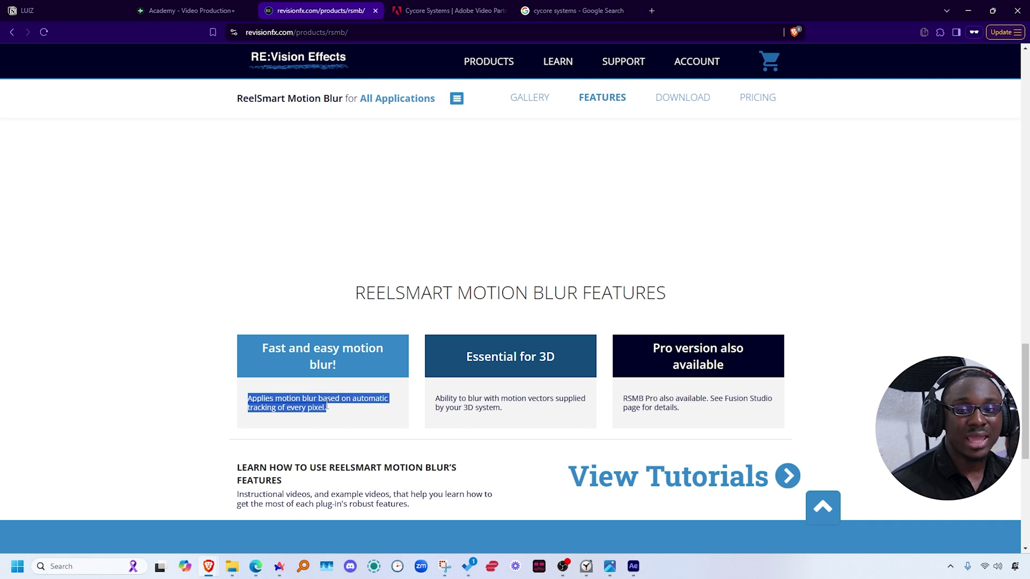
left_click(252, 265)
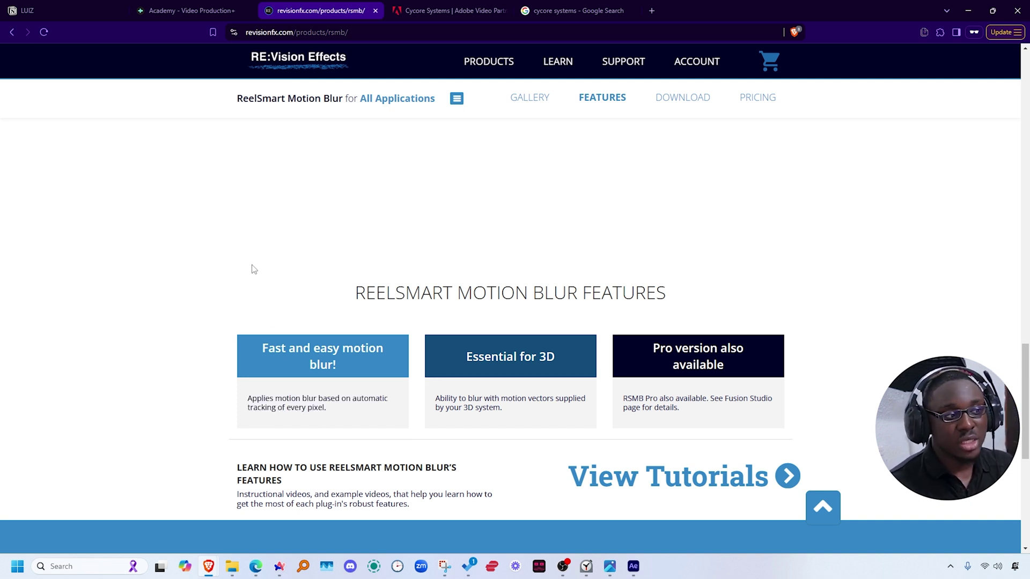
scroll(450, 346, "up", 5)
scroll(450, 347, "up", 5)
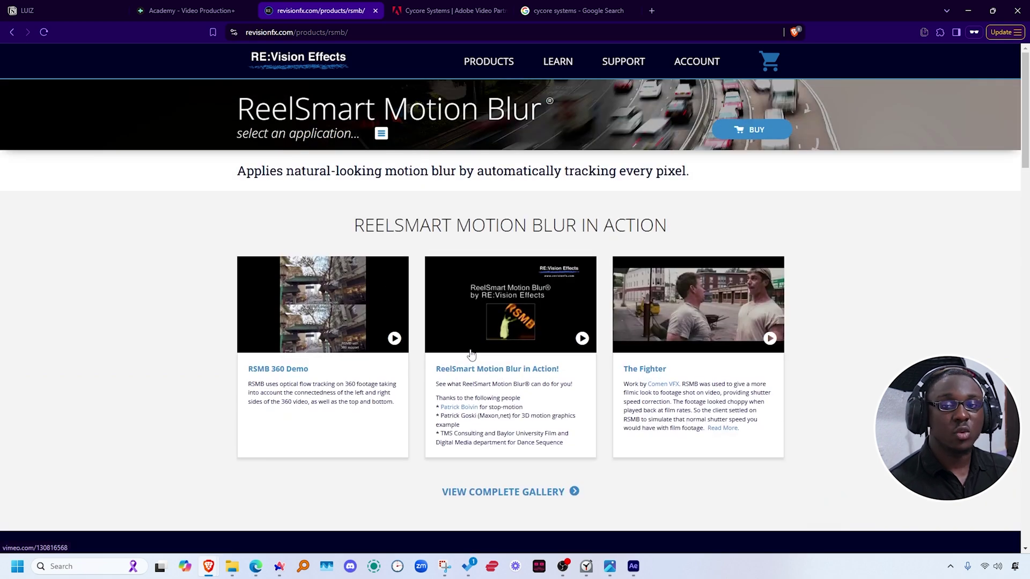
scroll(470, 354, "down", 6)
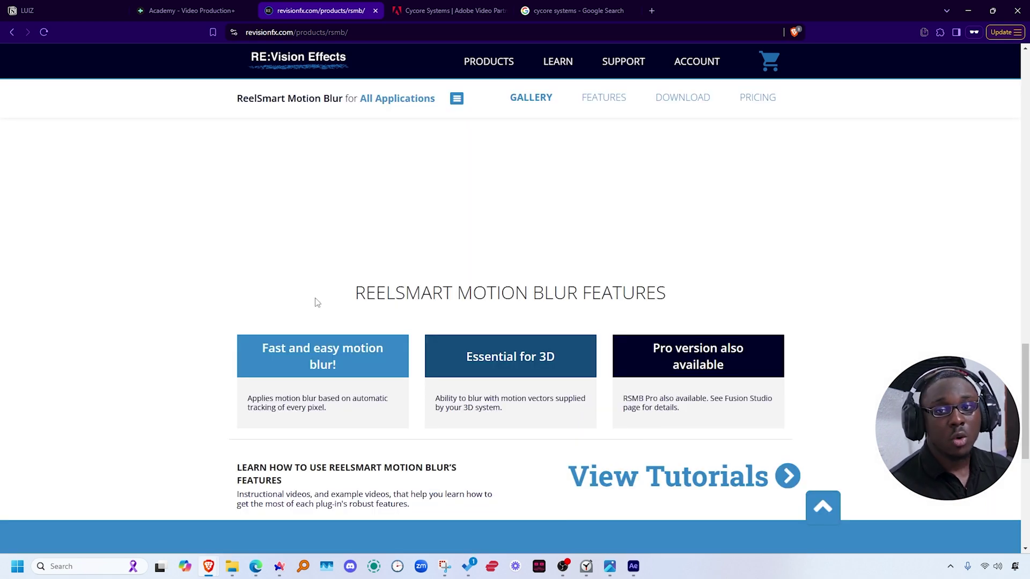